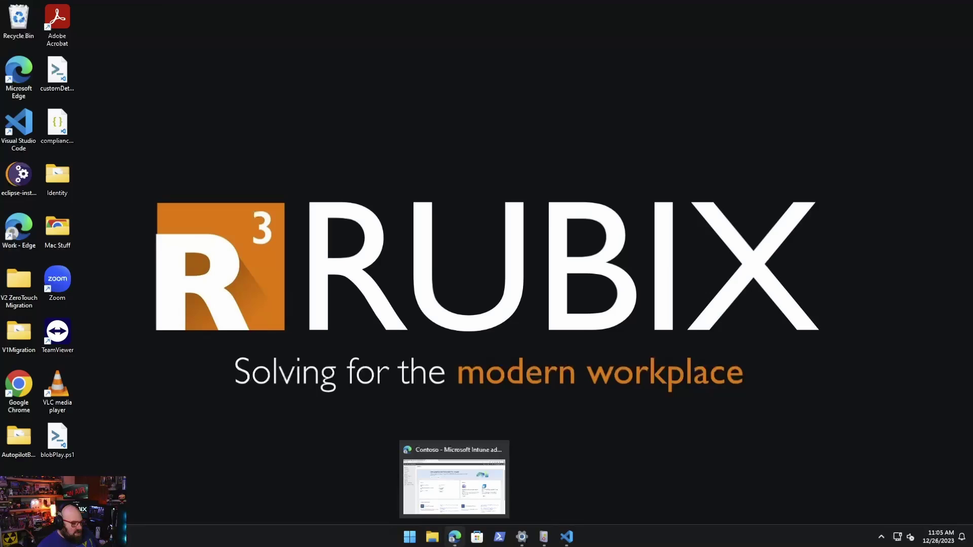
- Bring the Edge window with Intune forward and open Endpoint security from the left navigation
click(455, 536)
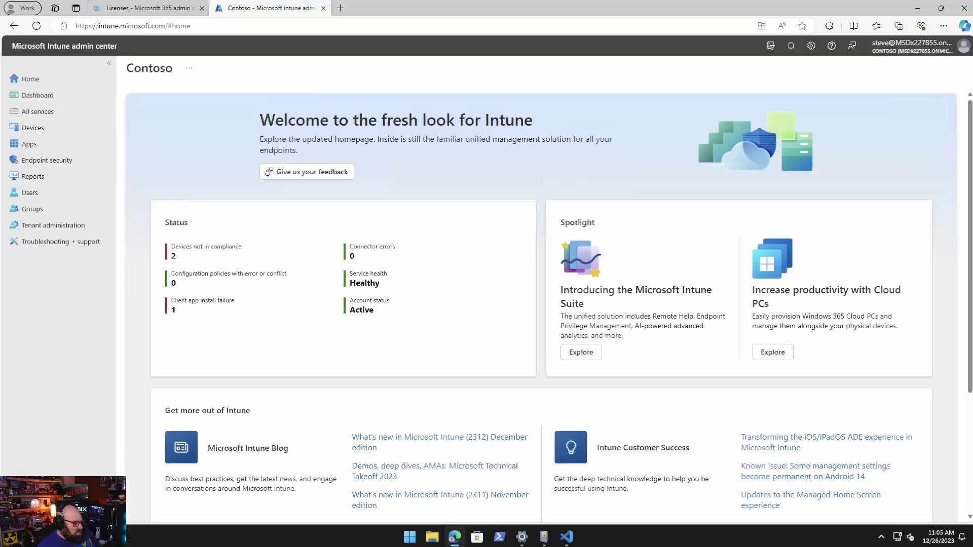
click(71, 161)
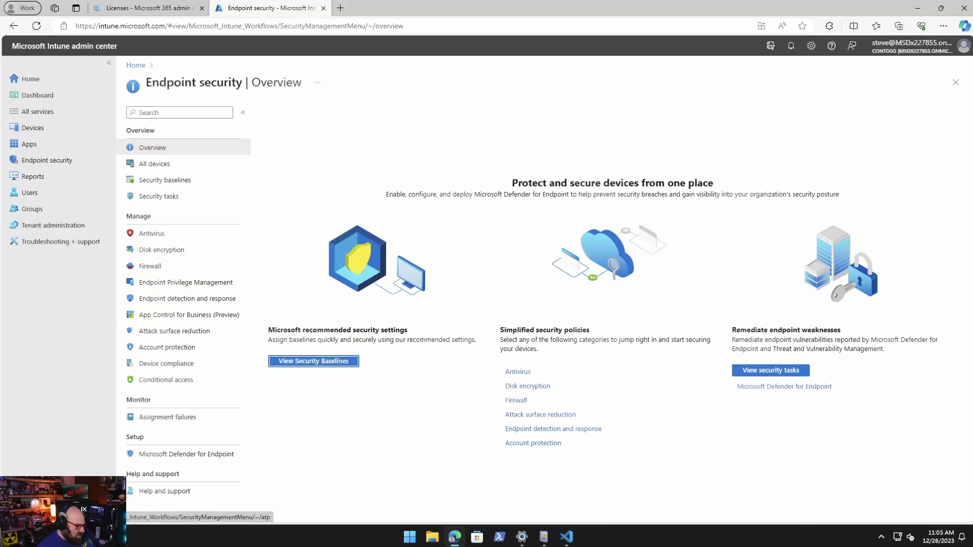
- Open the Microsoft Defender for Endpoint connector page and review its toggles and the 2 unsensored devices
click(187, 454)
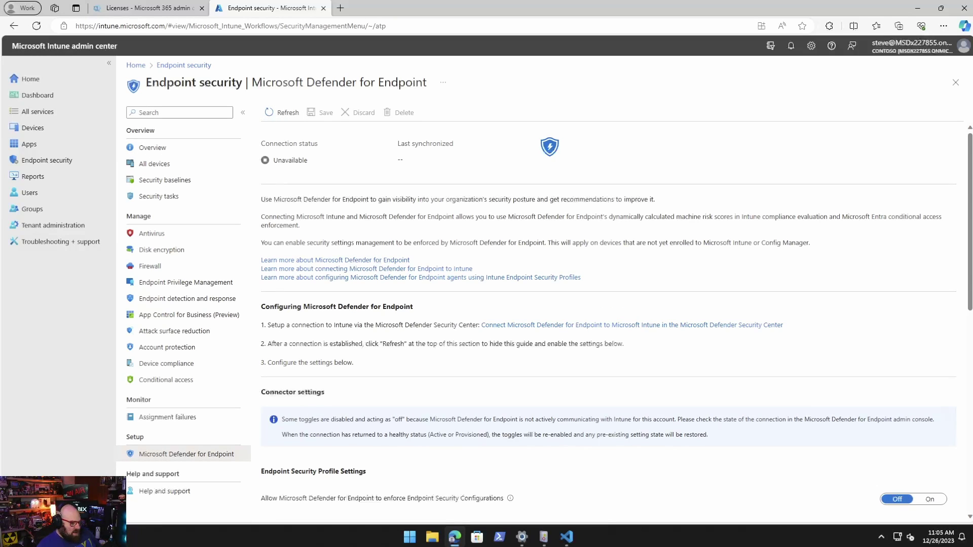
scroll(608, 304, down, 5)
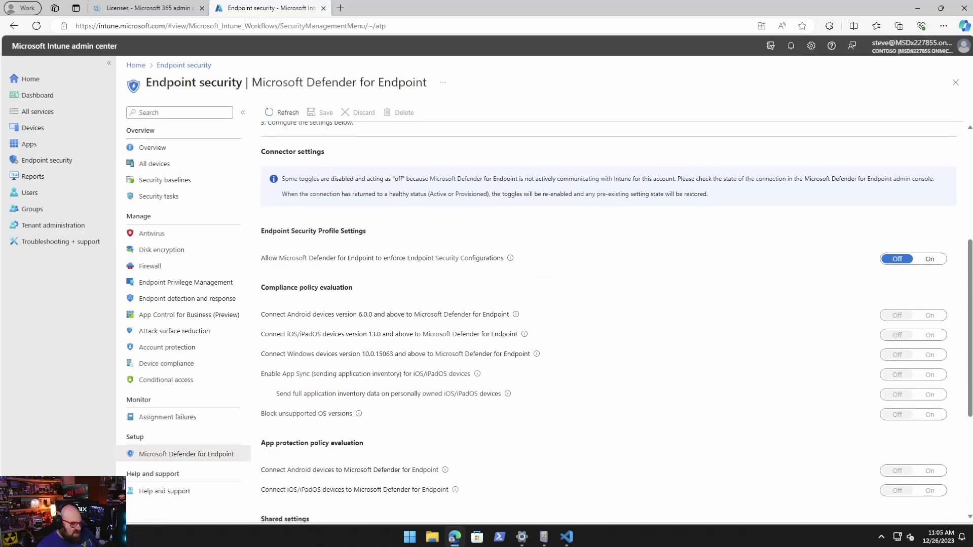
scroll(608, 304, up, 5)
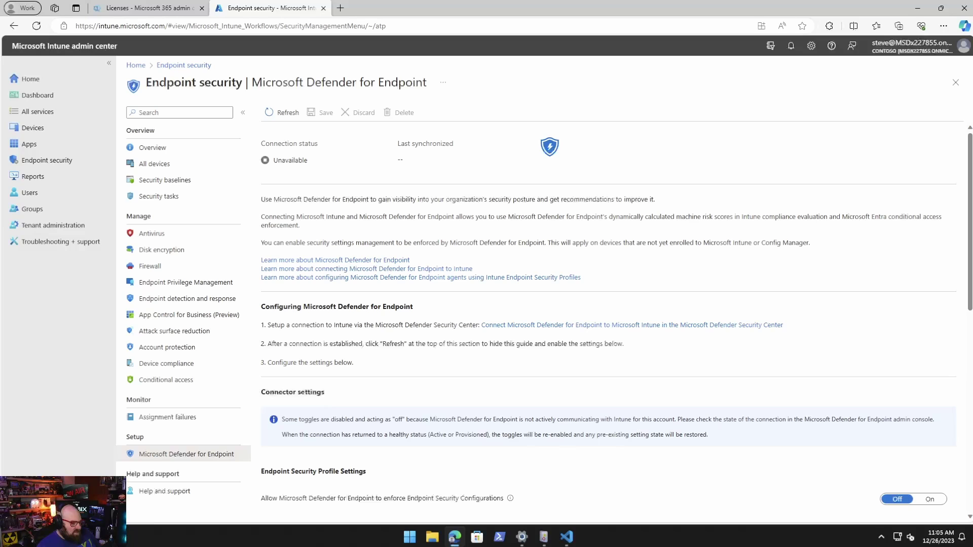
scroll(608, 319, down, 3)
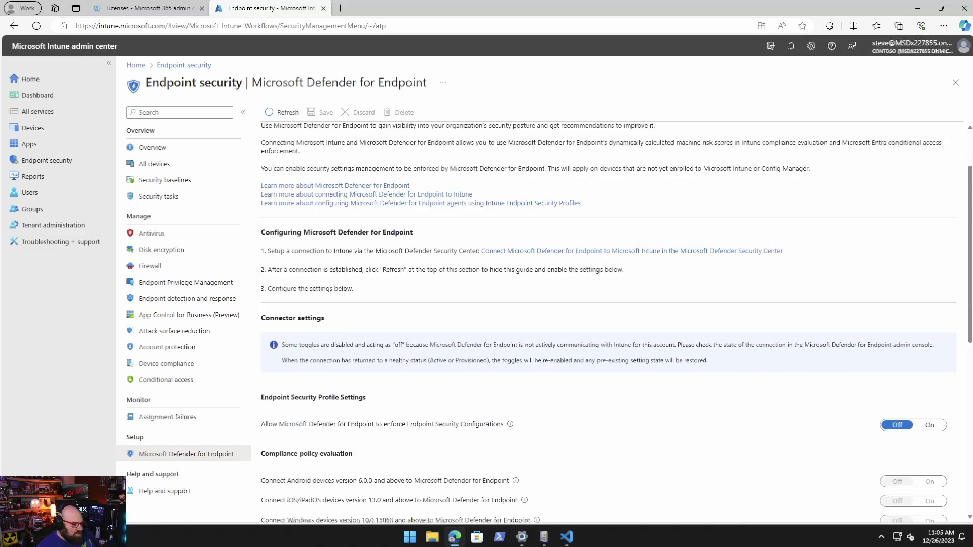
scroll(608, 319, down, 1)
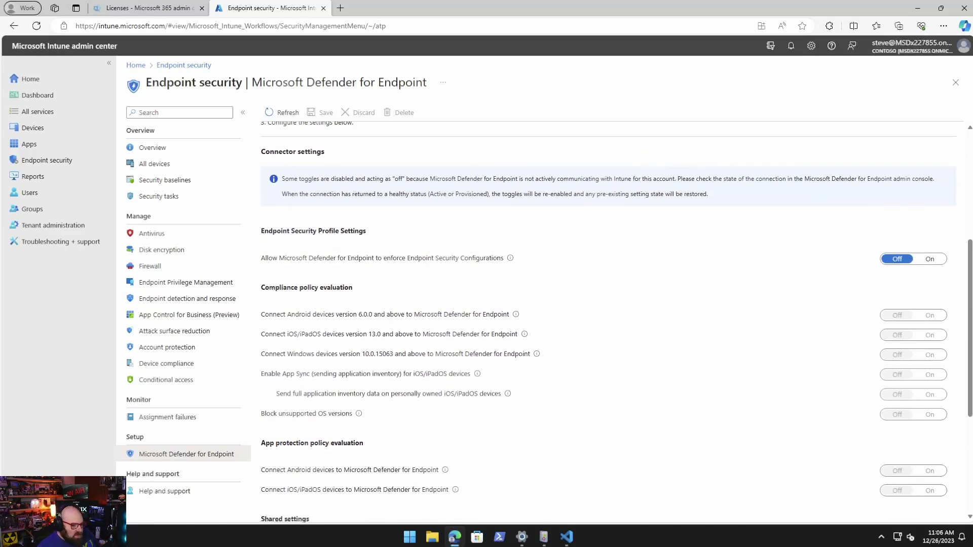
scroll(608, 319, down, 2)
scroll(608, 319, up, 1)
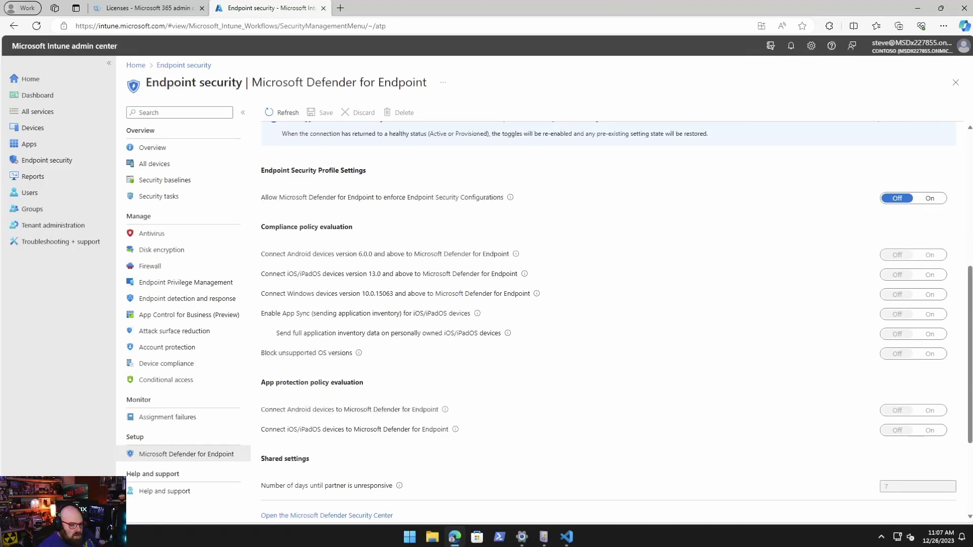
scroll(608, 319, down, 3)
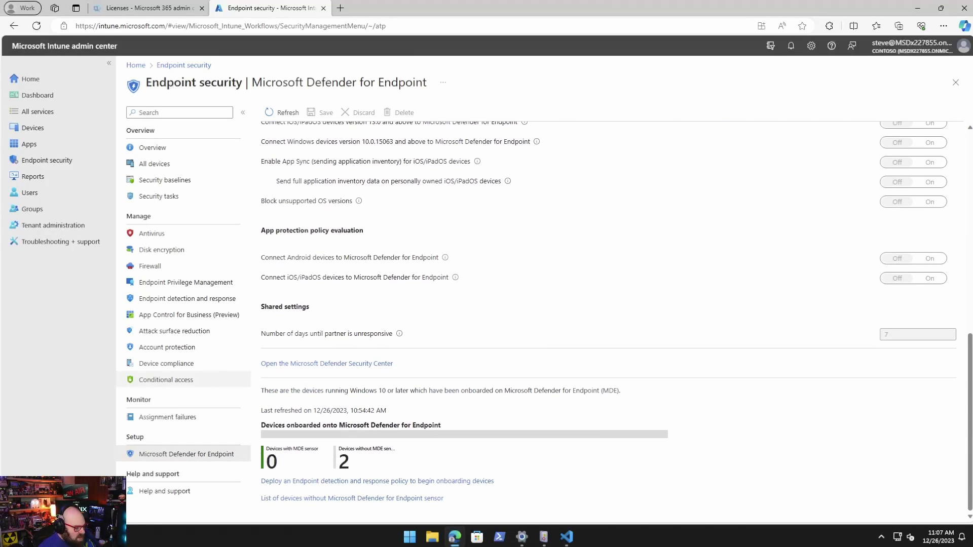
scroll(608, 319, up, 6)
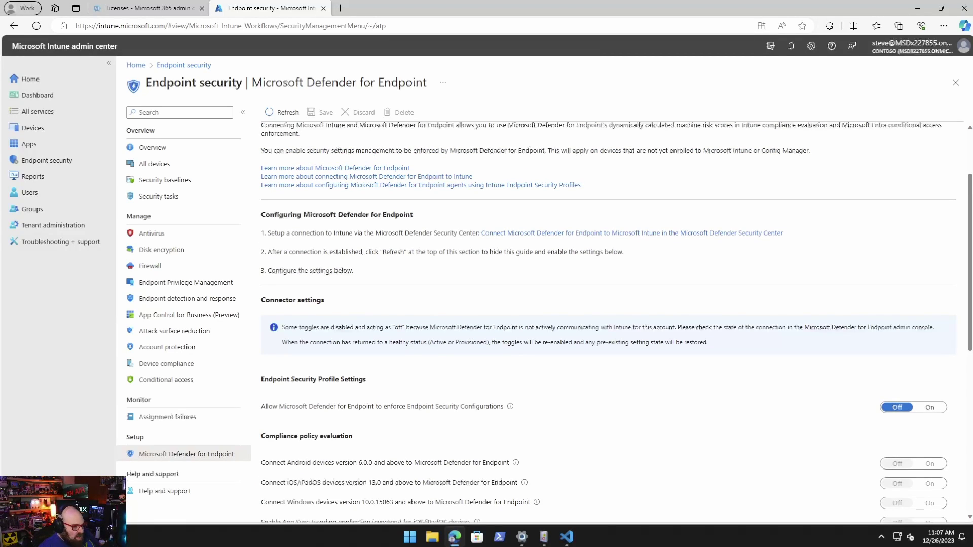
scroll(608, 319, up, 3)
scroll(608, 320, down, 10)
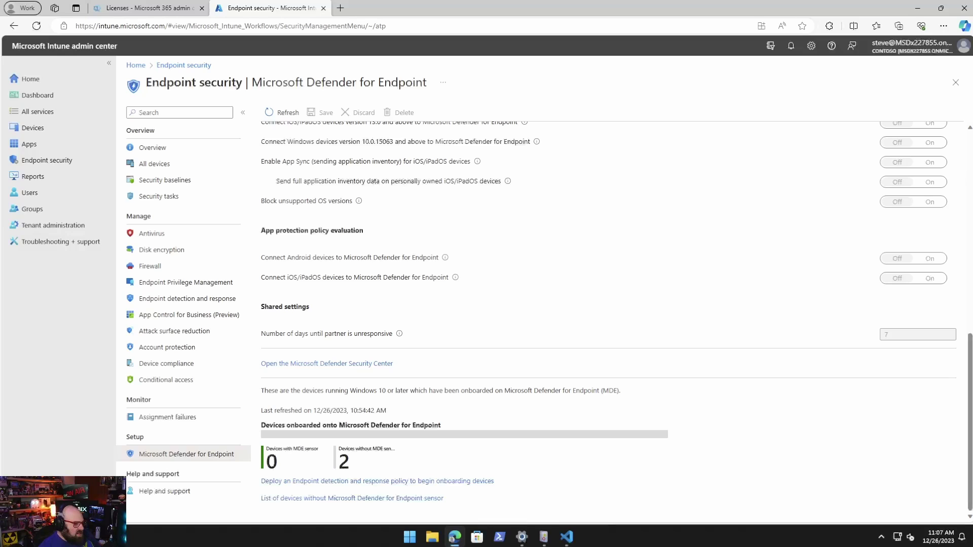
- Load security.microsoft.com in a new tab and sign in with the work account
key(ctrl+t)
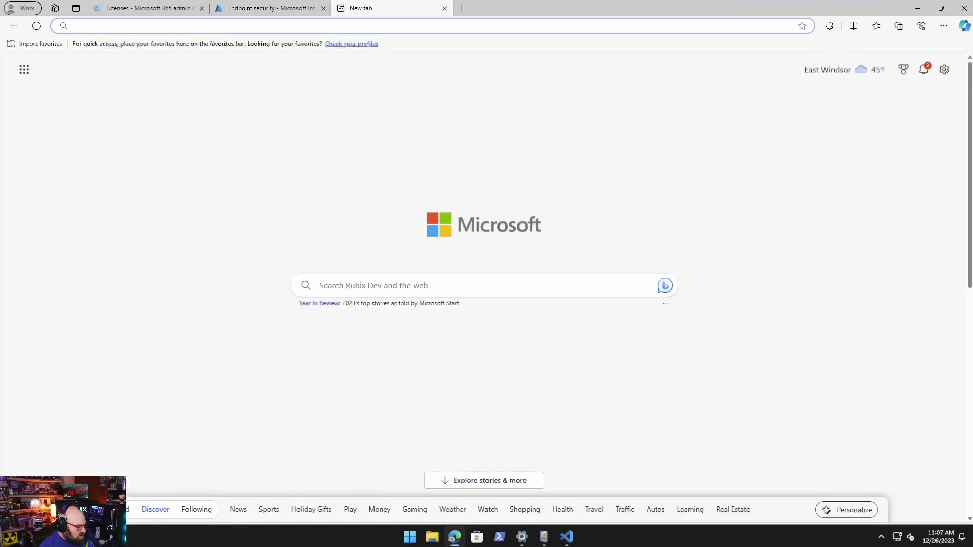
text(security.m)
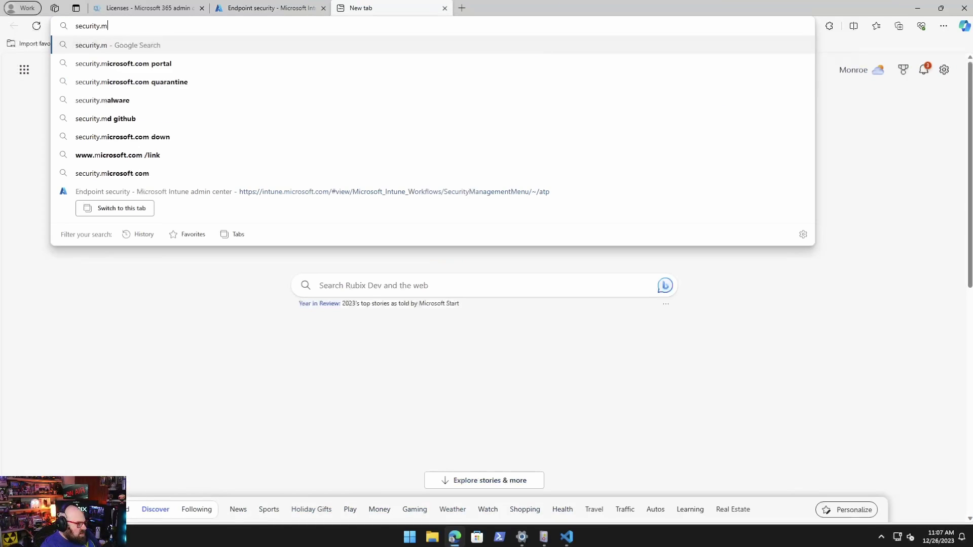
text(icrosoft.com)
key(Return)
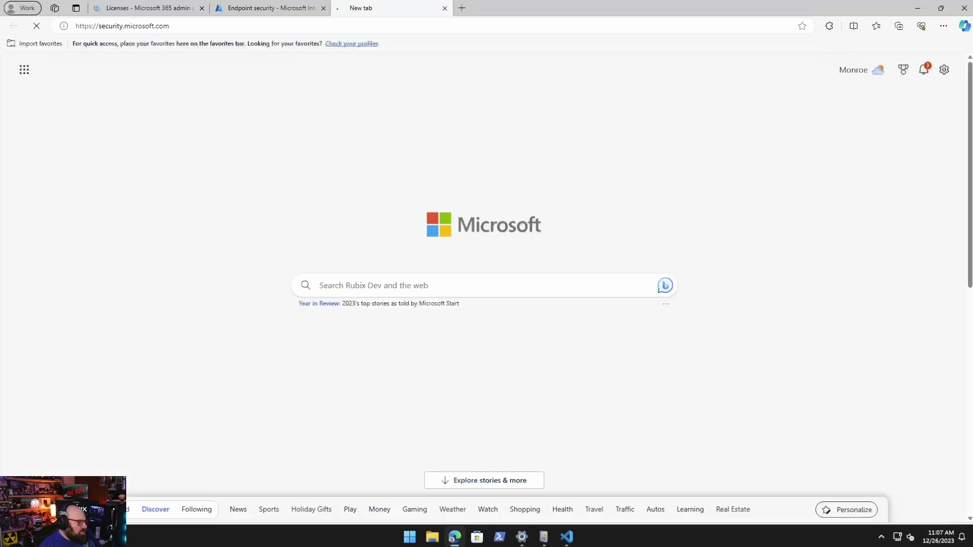
key(Return)
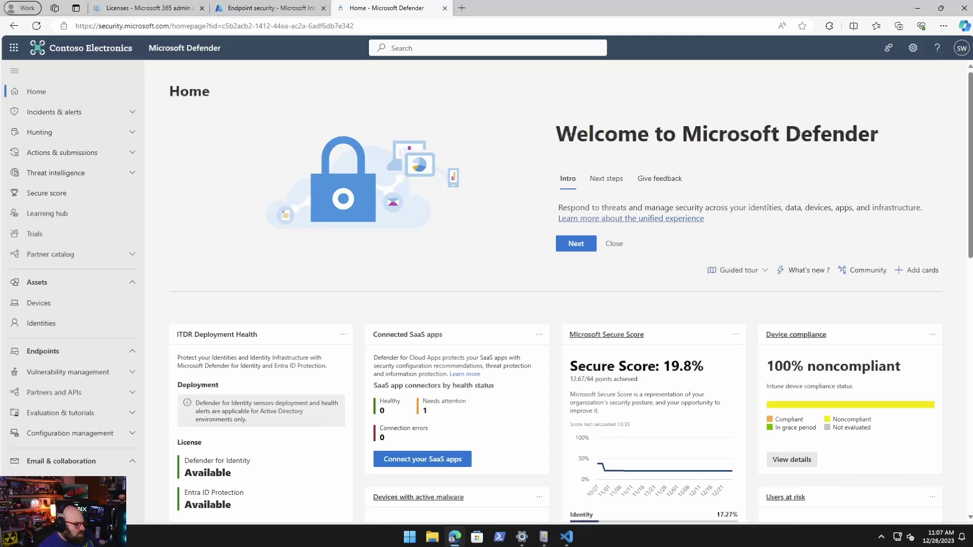
- Scroll the Defender home page, then go to Vulnerability management > Dashboard
scroll(555, 291, down, 4)
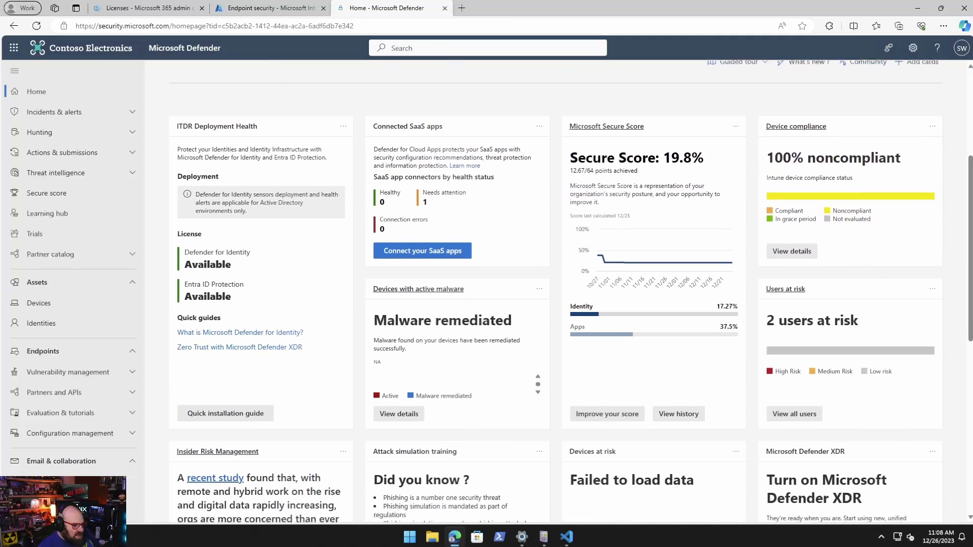
scroll(659, 466, up, 4)
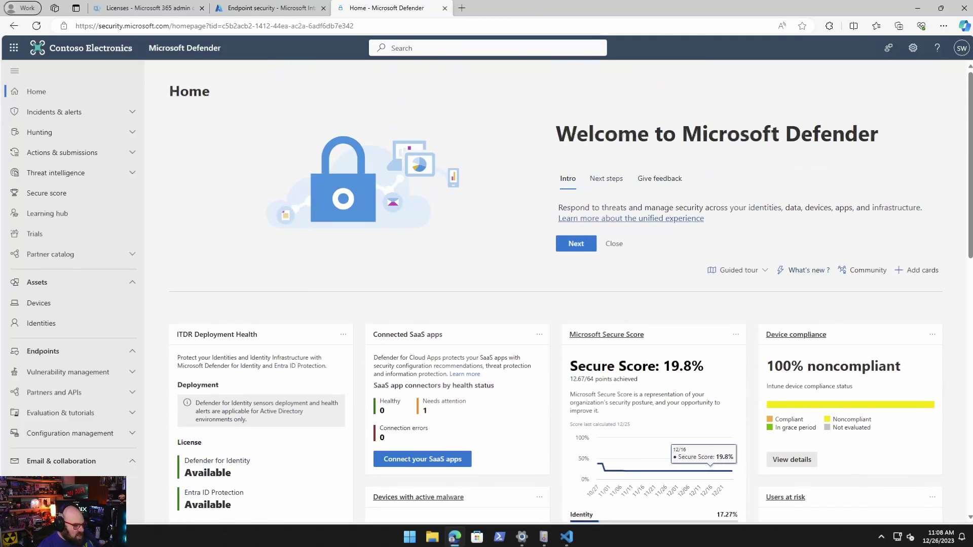
scroll(73, 357, down, 9)
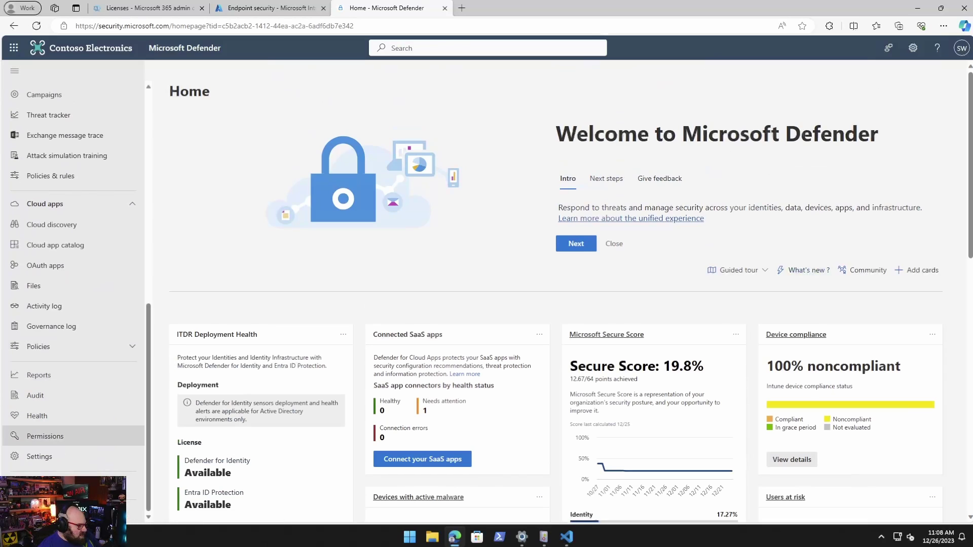
click(60, 456)
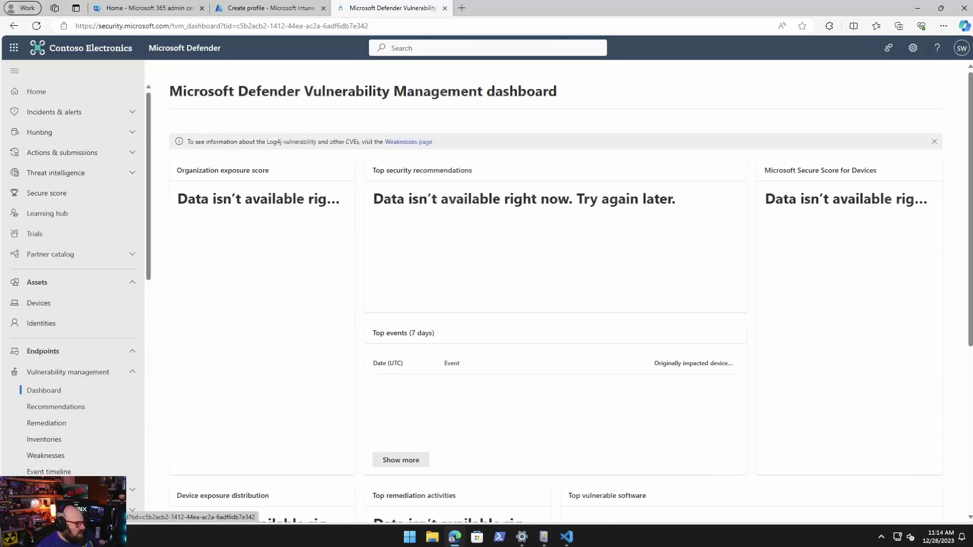
scroll(76, 244, down, 15)
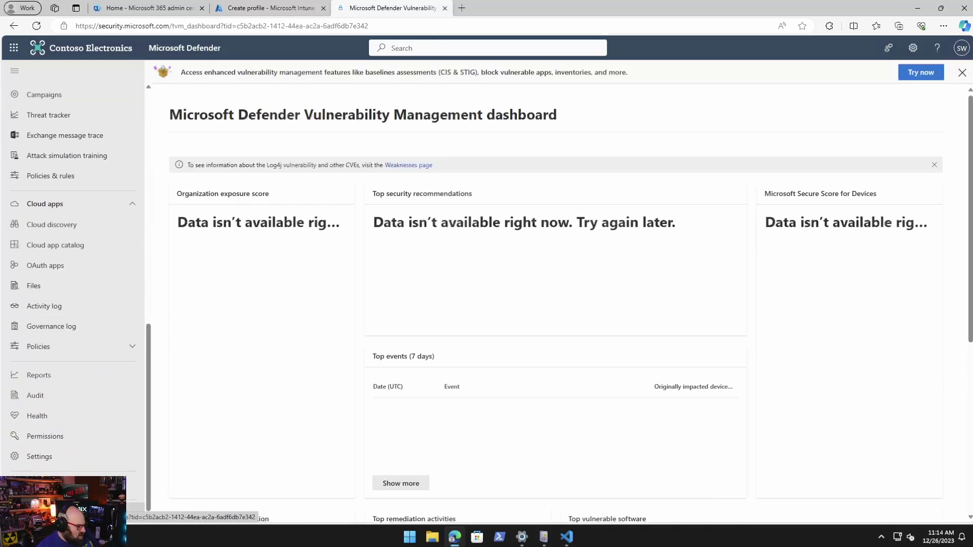
- In Settings > Endpoints > Advanced features, switch the Microsoft Intune connection to On
click(76, 456)
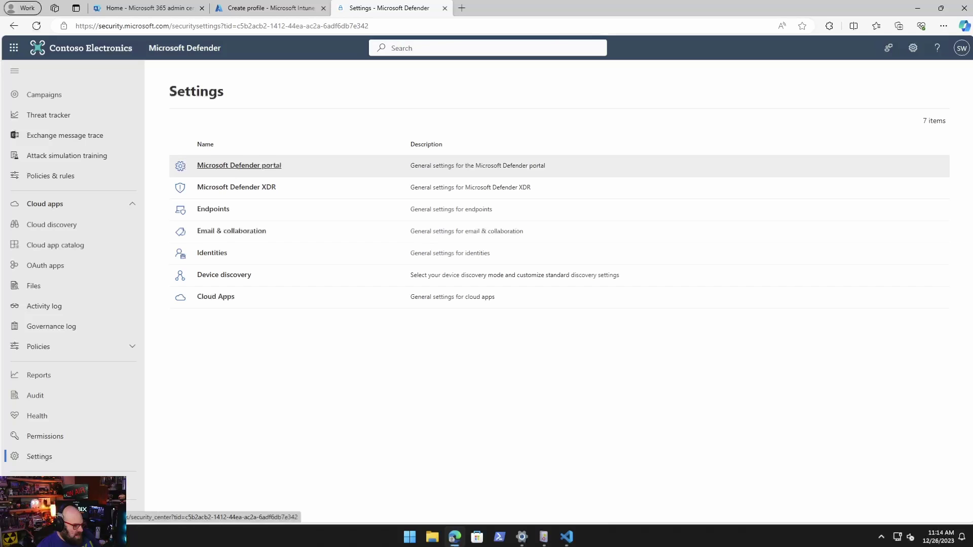
click(213, 209)
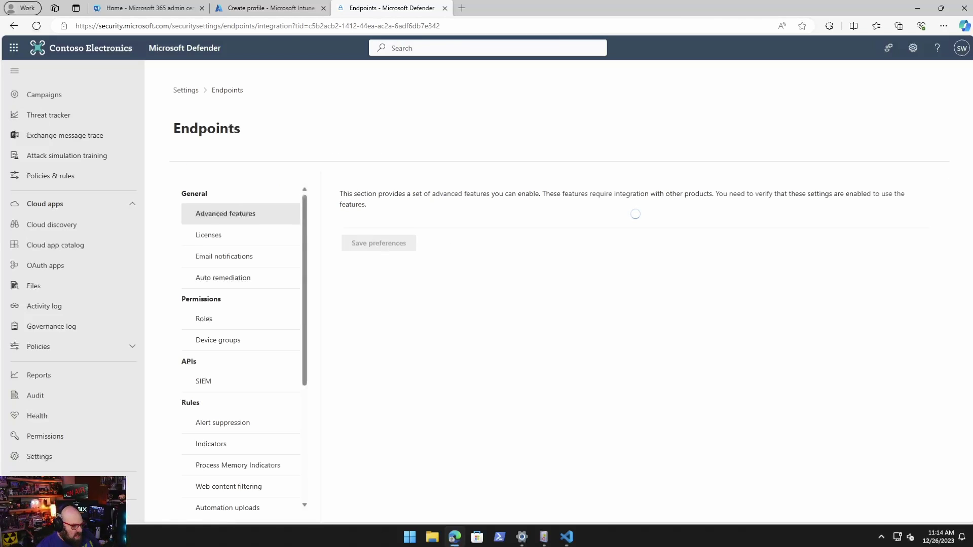
scroll(238, 257, down, 2)
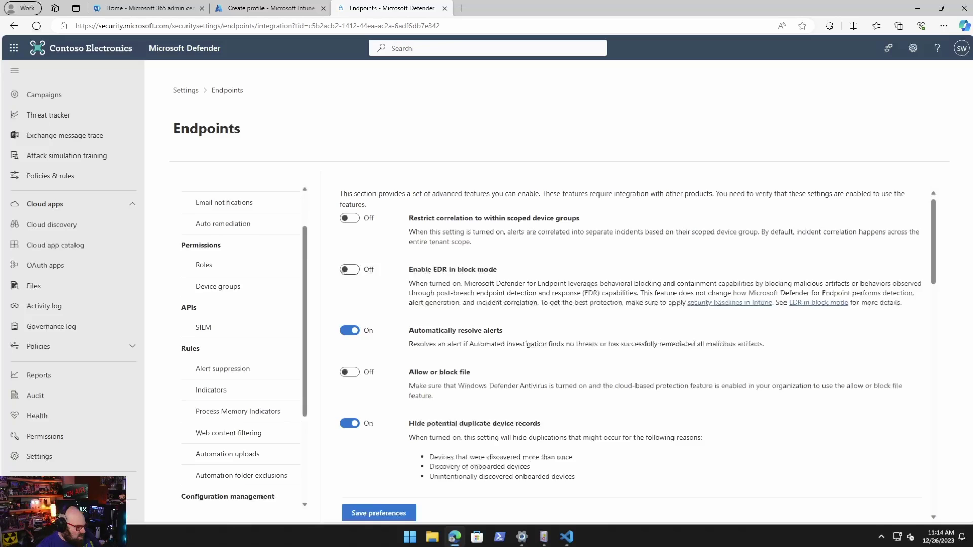
scroll(241, 347, down, 1)
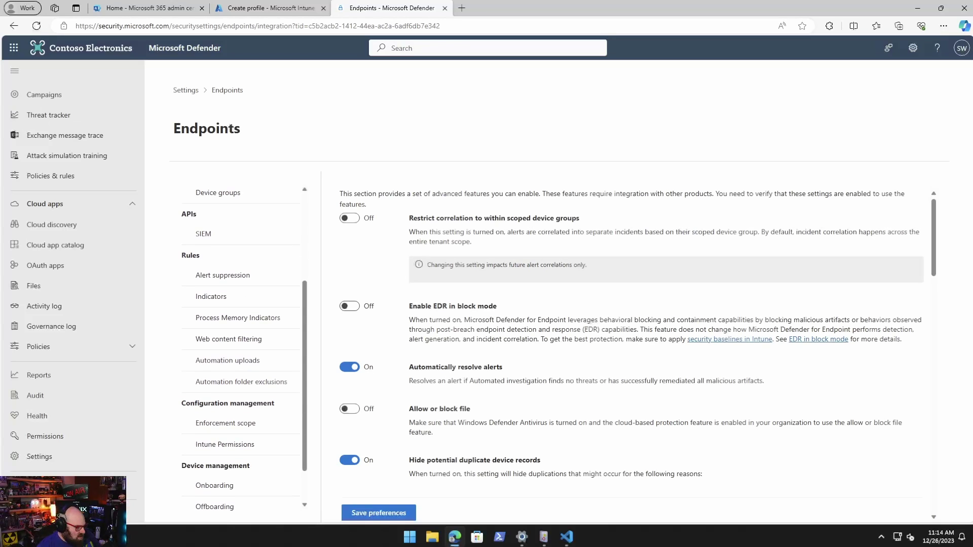
scroll(241, 304, up, 3)
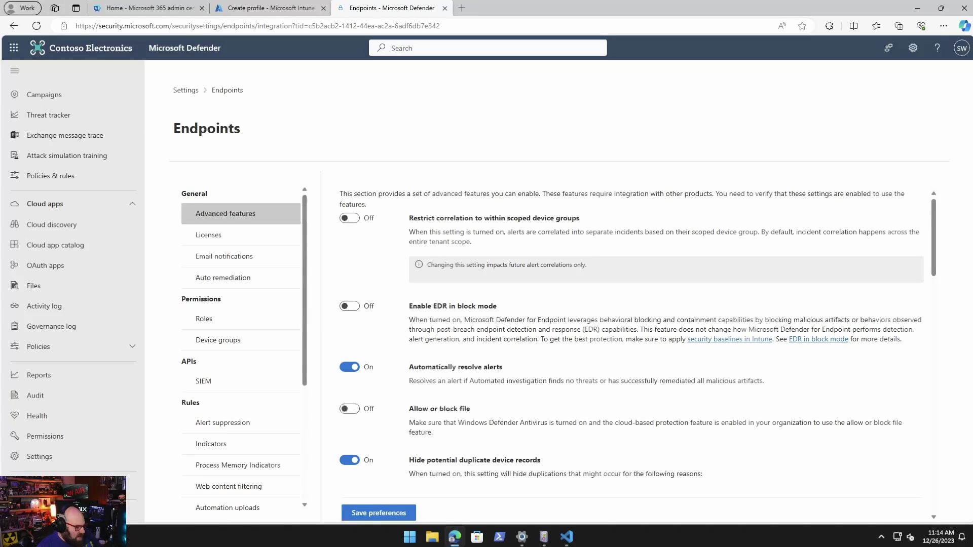
scroll(637, 338, down, 10)
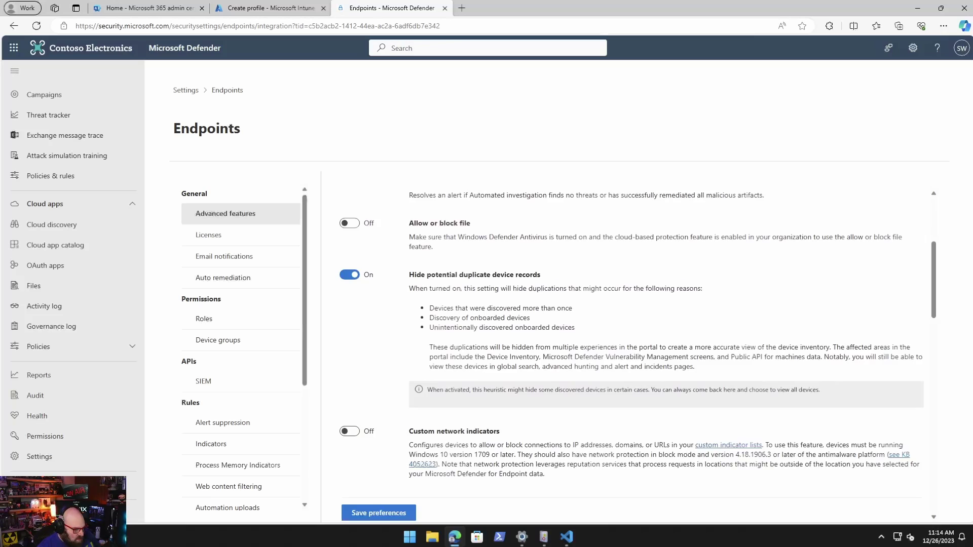
scroll(637, 338, down, 1)
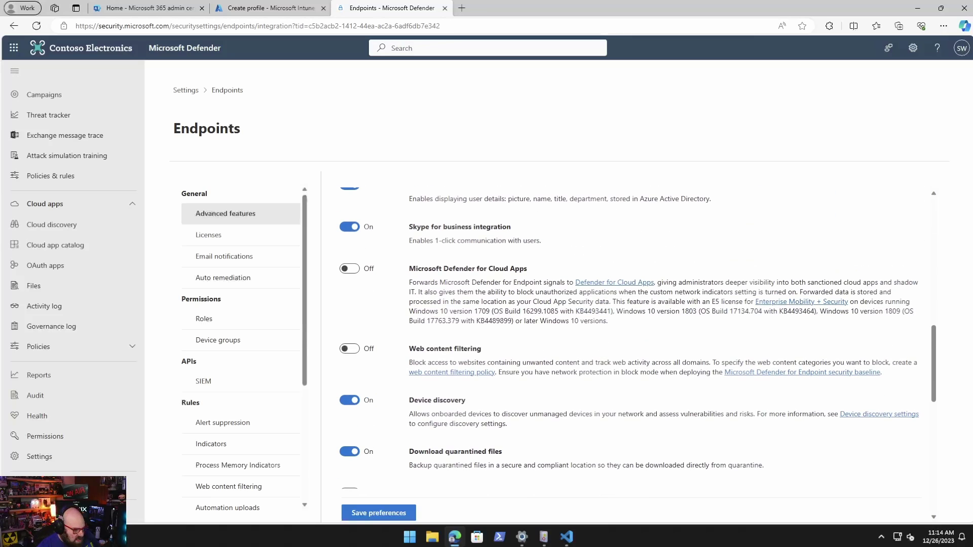
scroll(631, 341, down, 6)
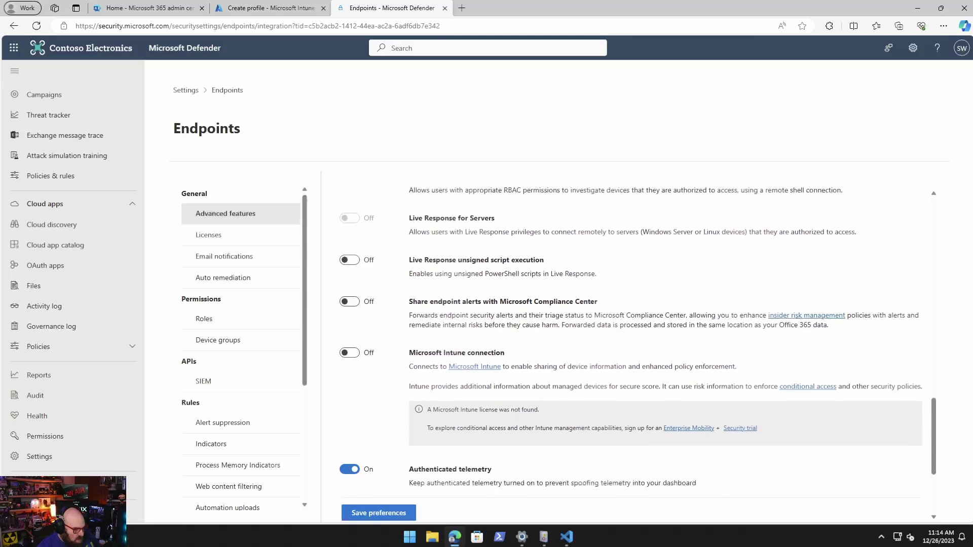
scroll(631, 341, down, 2)
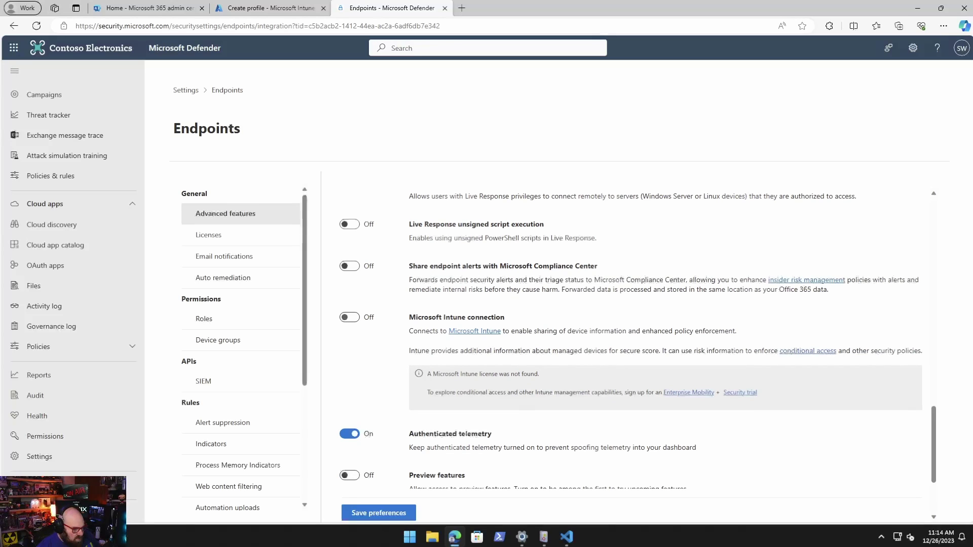
click(349, 318)
scroll(628, 330, up, 1)
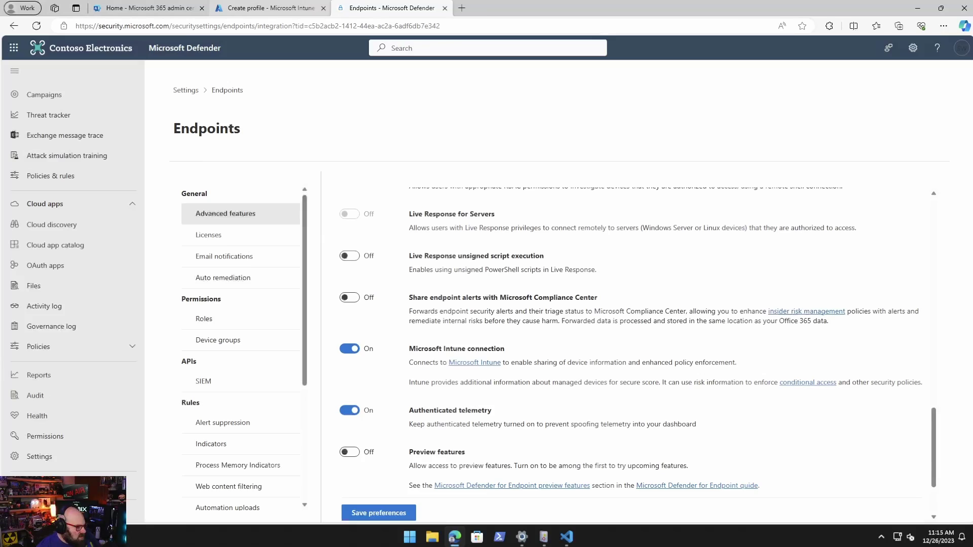
- In Intune's Defender connector, turn on 'Connect Windows devices version 10.0.15063 and above' and save it
click(263, 7)
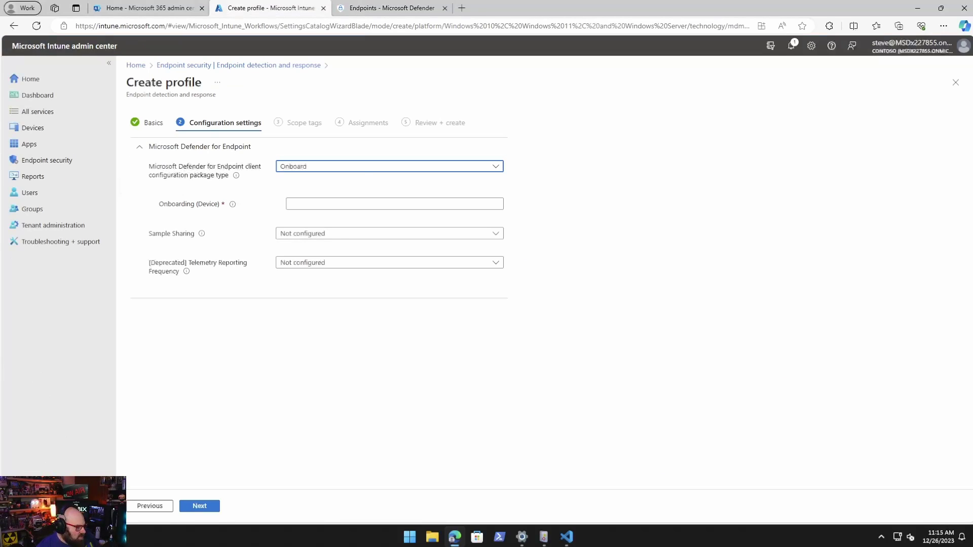
mouse_move(233, 204)
click(46, 160)
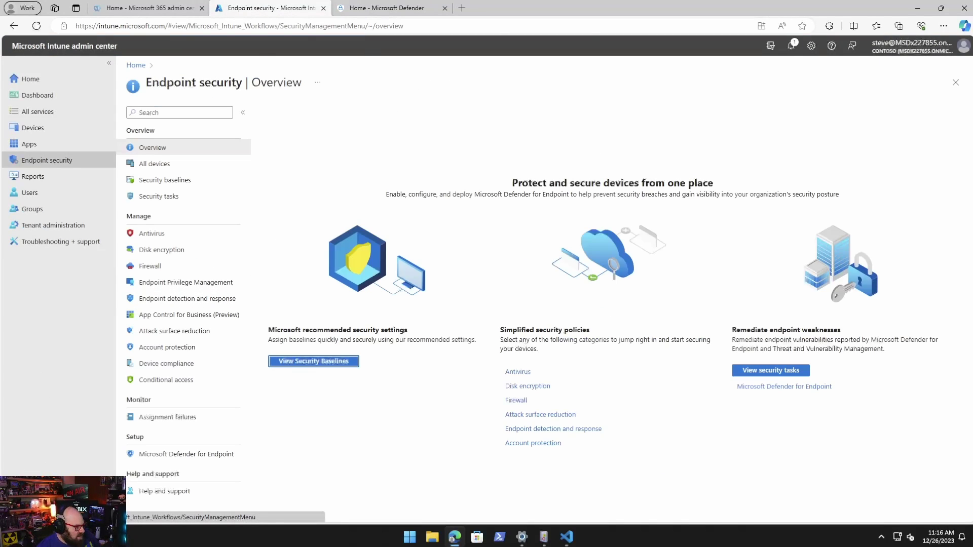
click(186, 453)
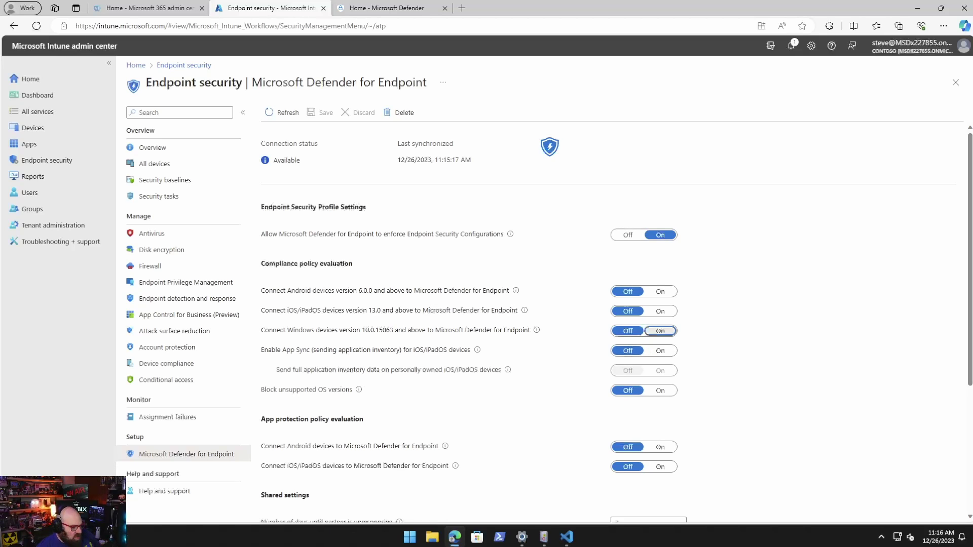
click(660, 331)
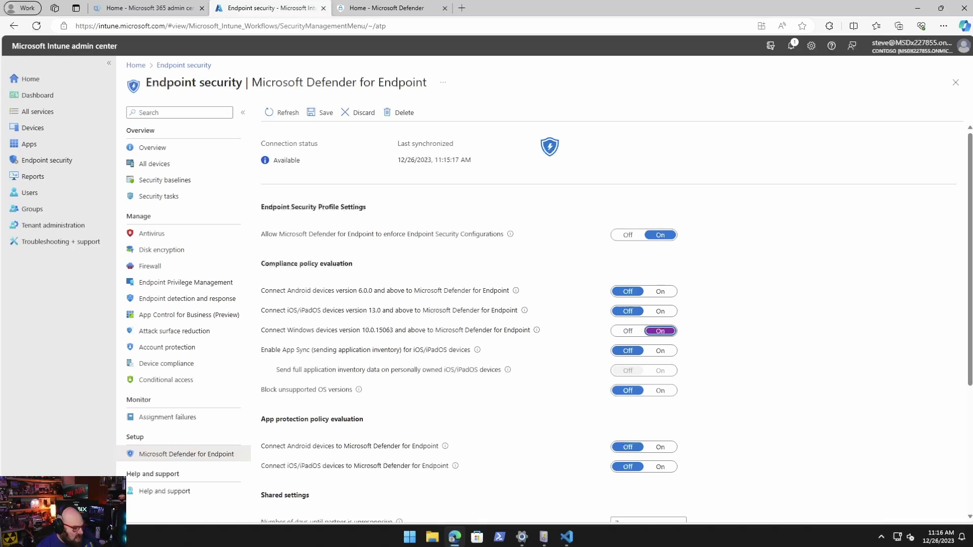
scroll(536, 330, down, 3)
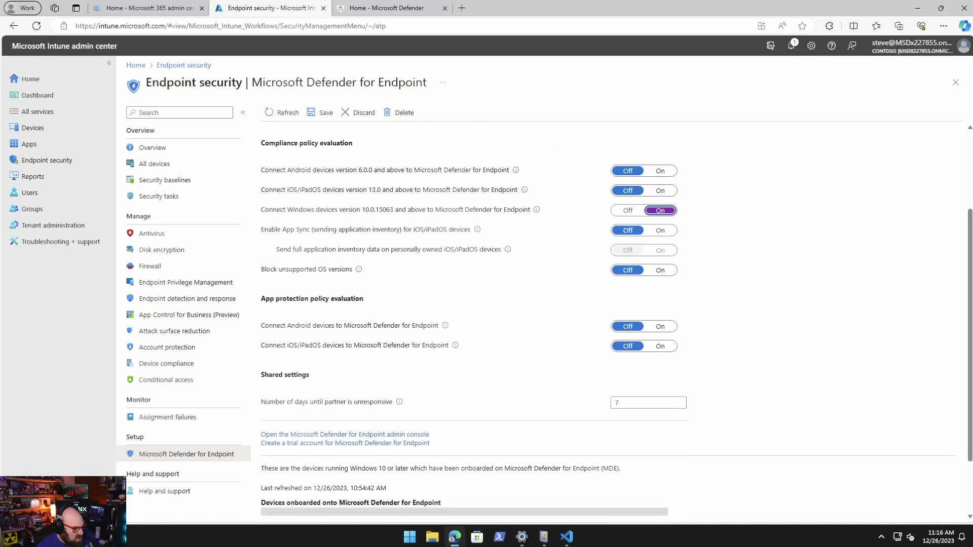
scroll(537, 330, down, 2)
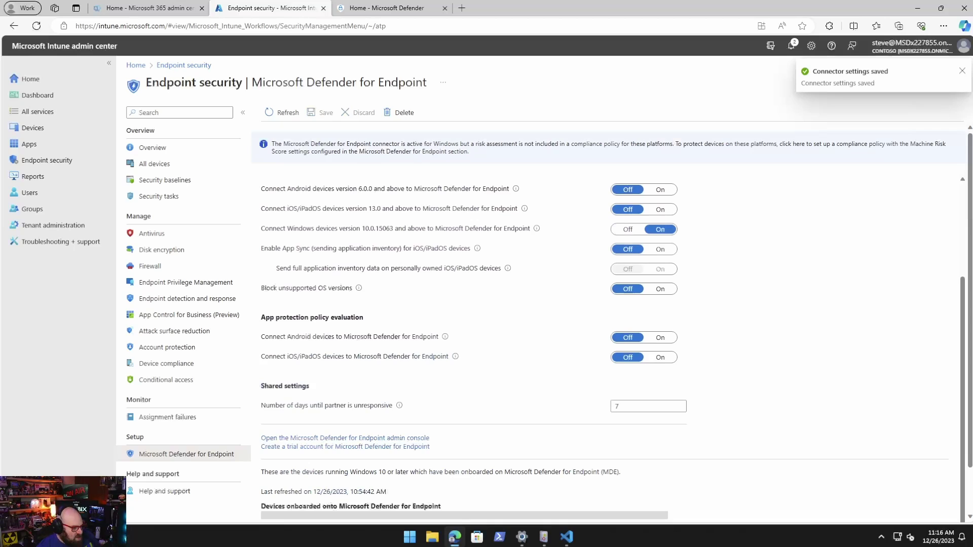
scroll(613, 347, down, 1)
scroll(608, 324, down, 1)
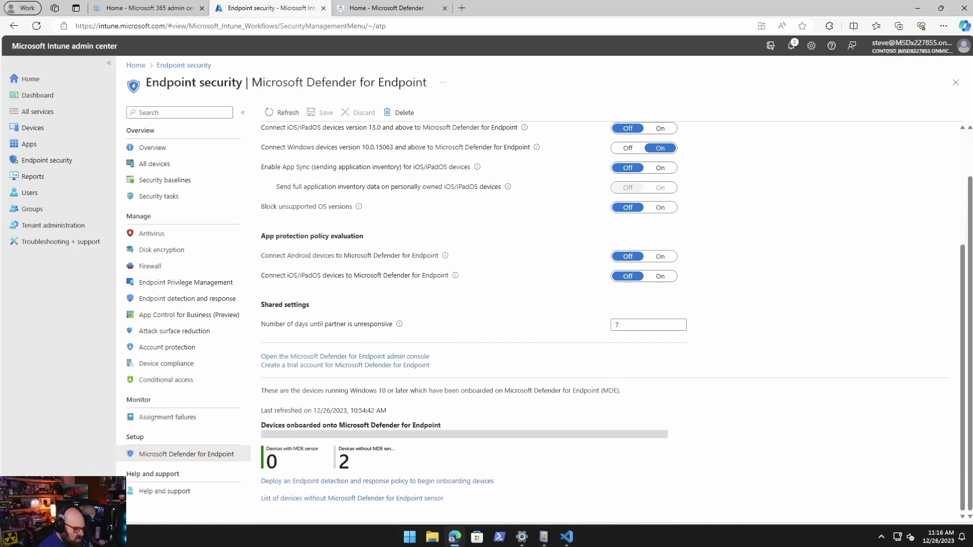
scroll(608, 325, up, 3)
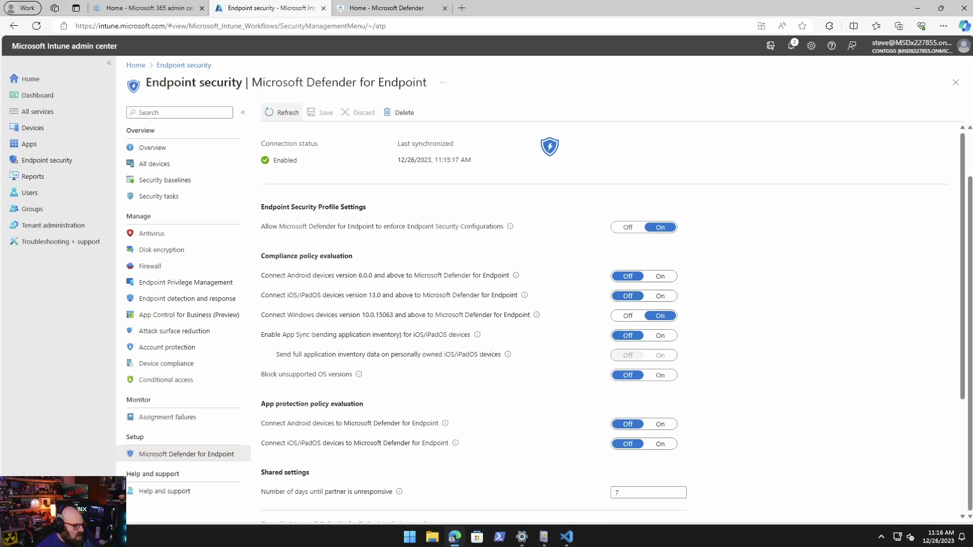
click(47, 160)
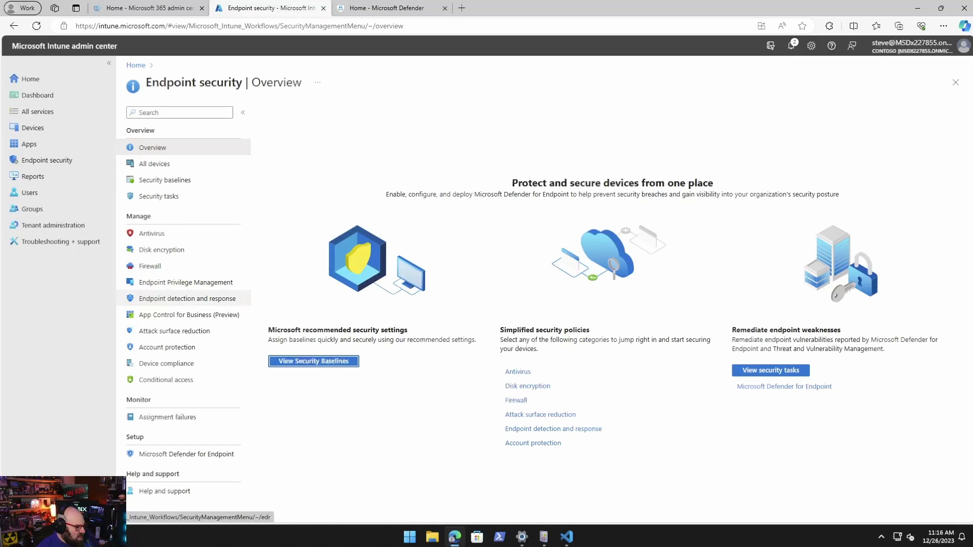
- Create an Endpoint detection and response profile for Windows 10, Windows 11, and Windows Server
click(187, 299)
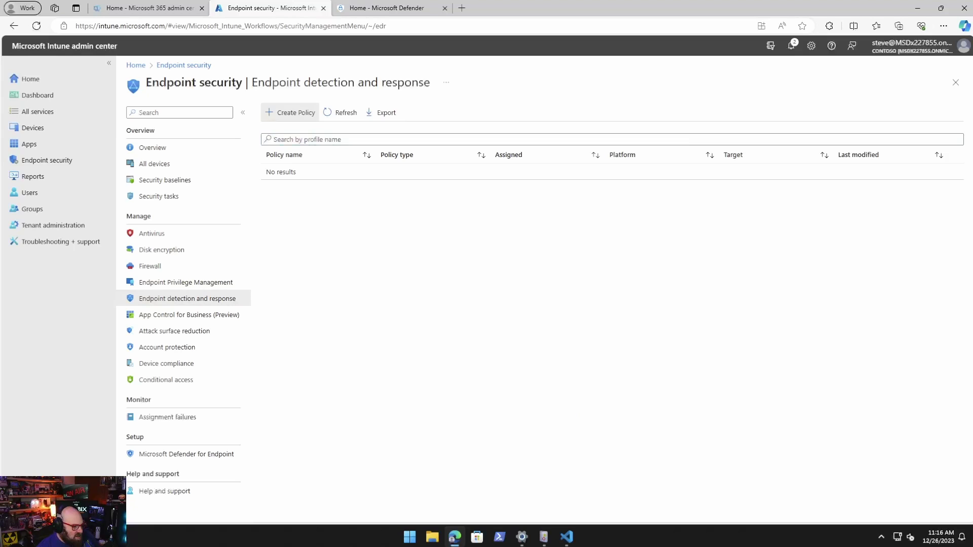
click(291, 112)
click(821, 123)
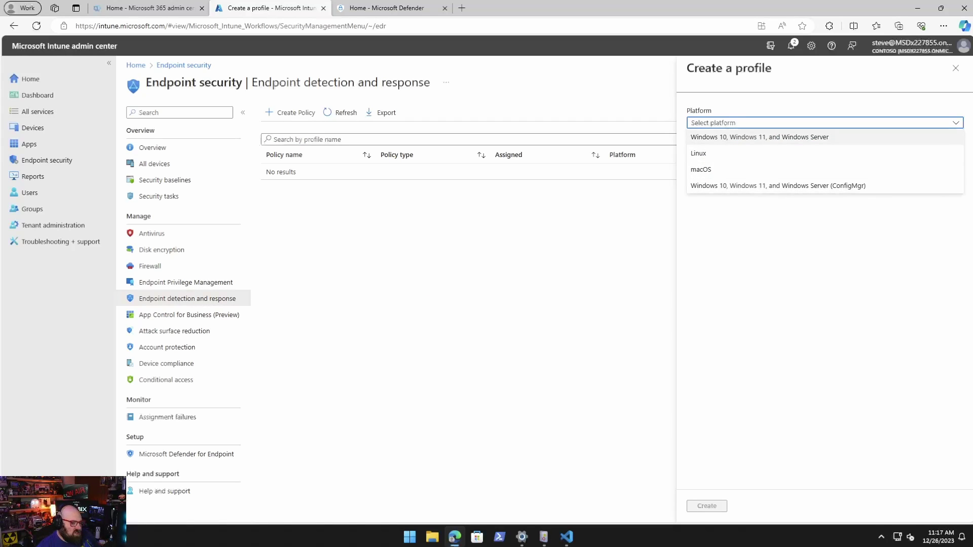
click(760, 136)
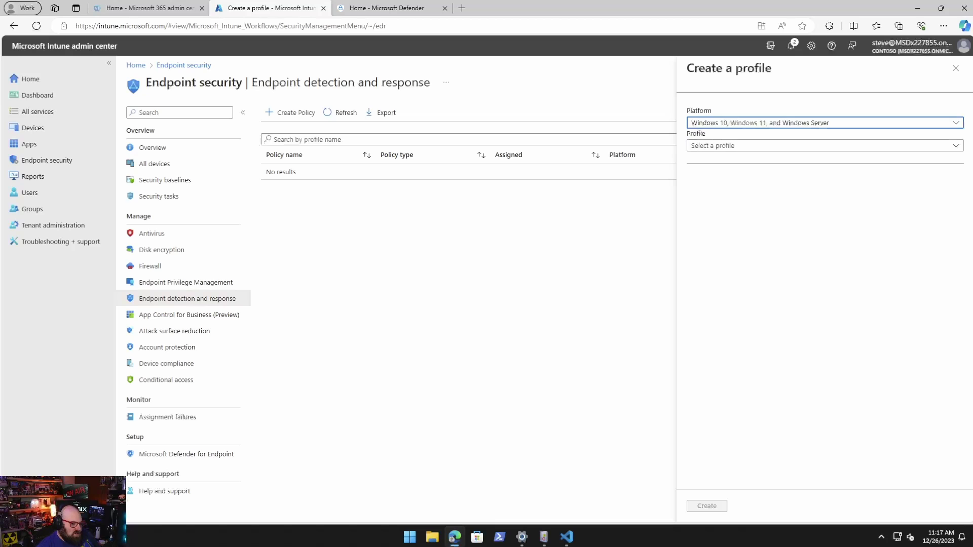
key(Tab)
key(space)
key(Return)
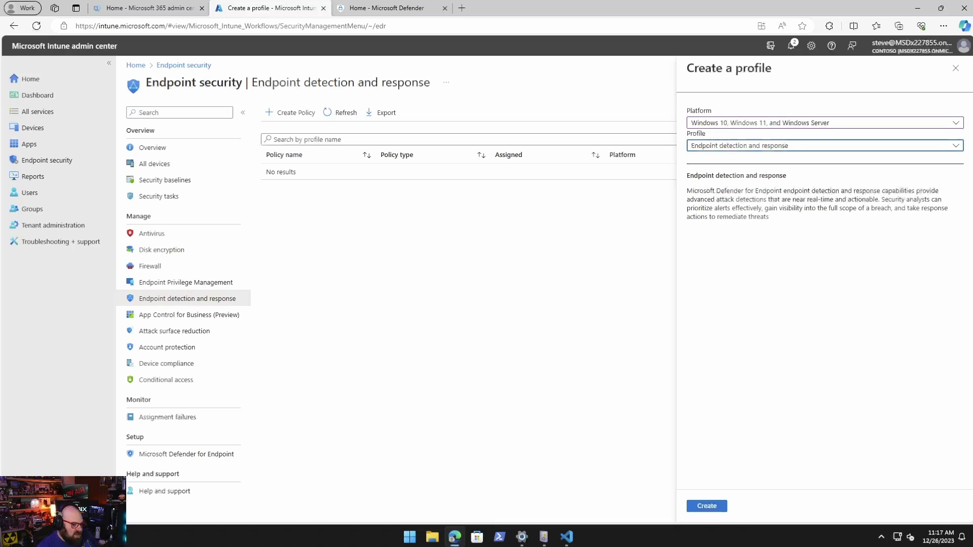
key(Tab)
key(Return)
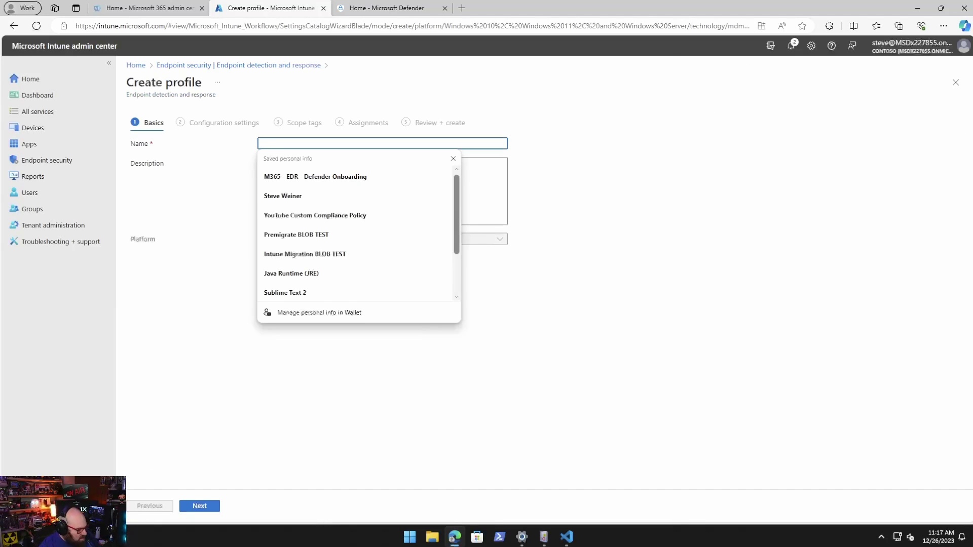
- Name the profile 'M365 - Defender for Endpoint Onboarding' and continue to Configuration settings
text(M365 - Def)
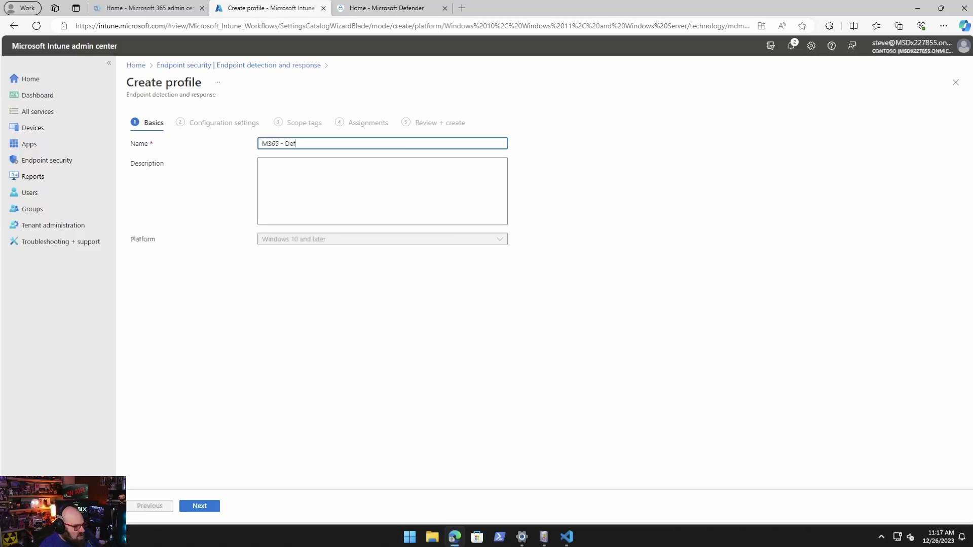
text(ender for ENdpo)
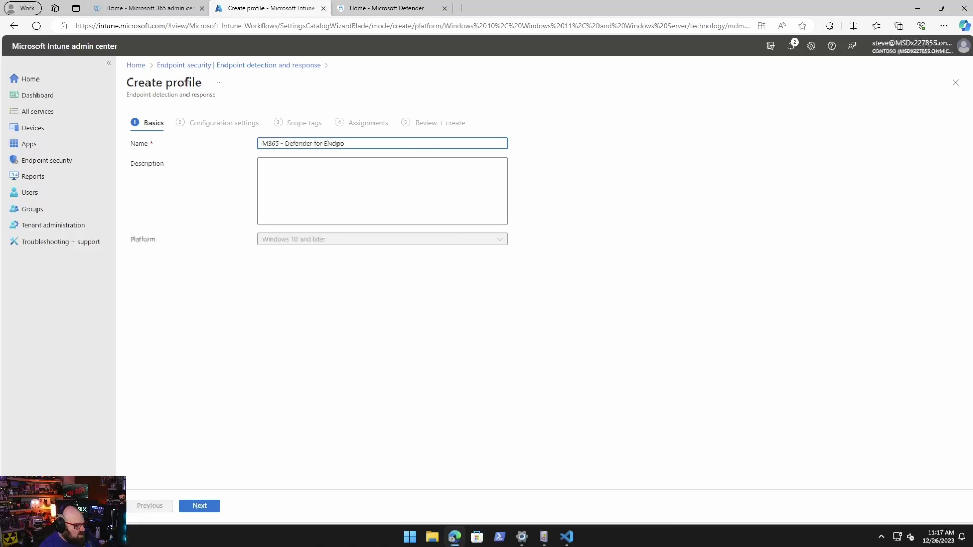
key(BackSpace)
key(BackSpace)
key(BackSpace)
text(ndpo)
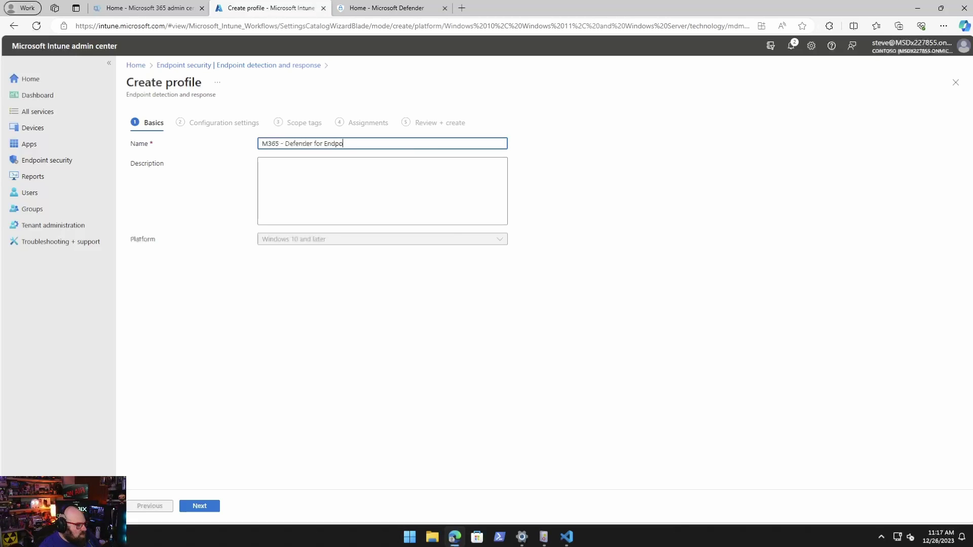
text(int Onboarding)
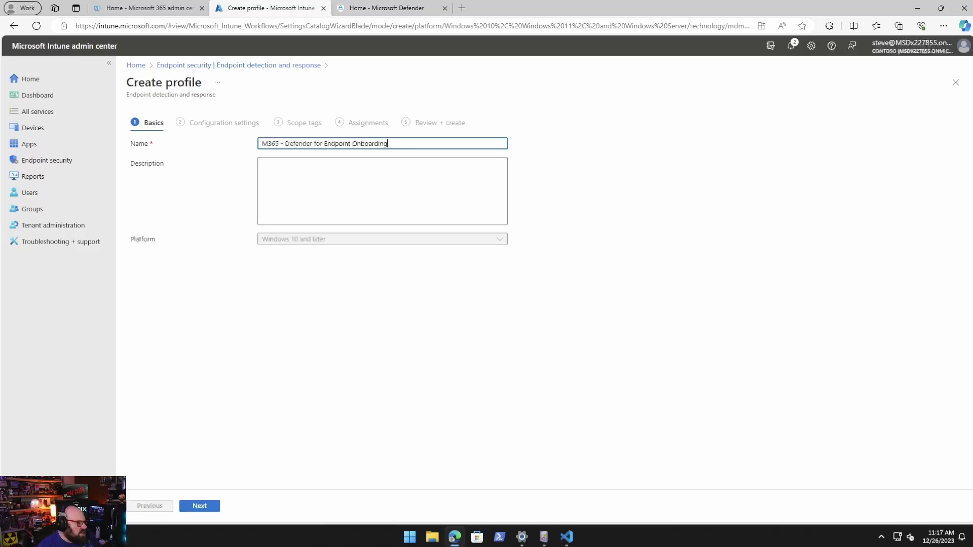
key(Tab)
key(Tab)
key(Return)
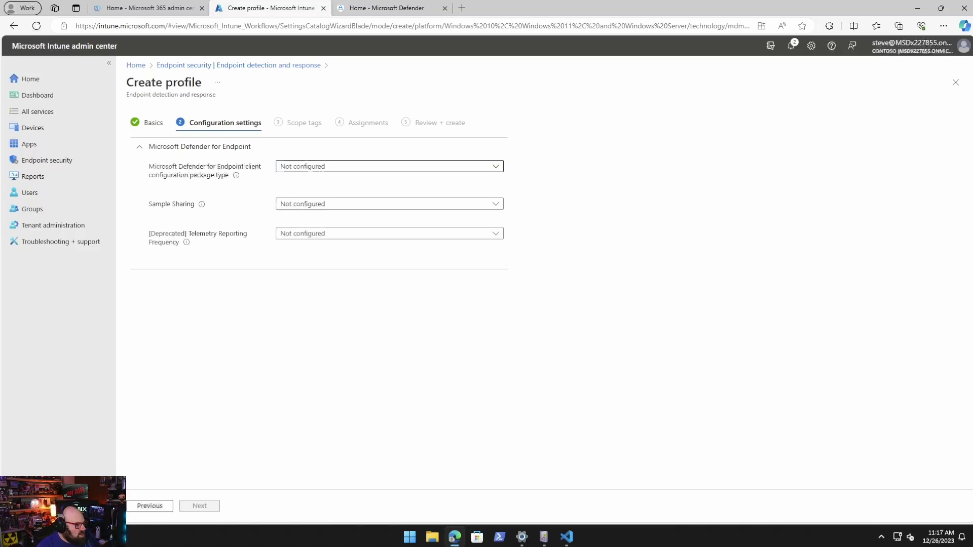
- Set the client configuration package type to Onboard
key(space)
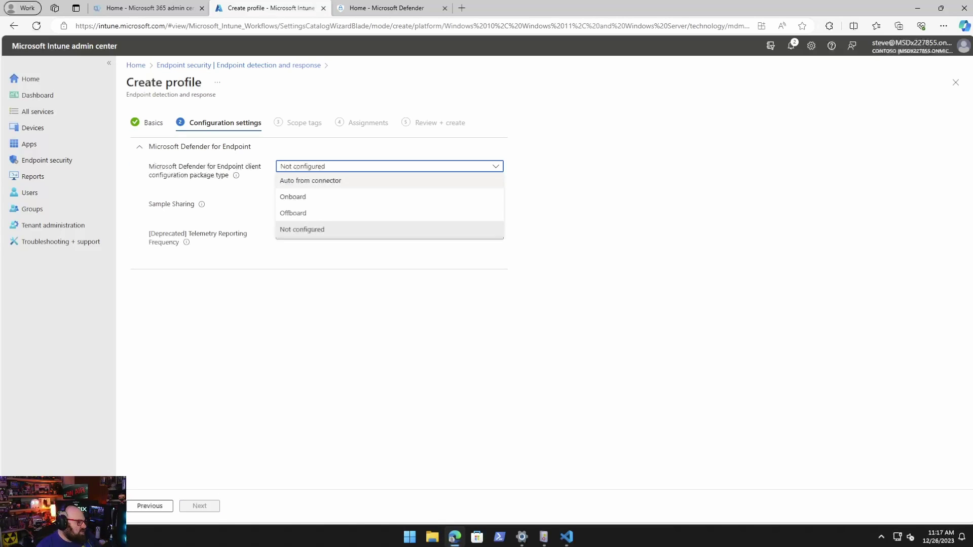
key(shift+Tab)
key(Return)
key(Return)
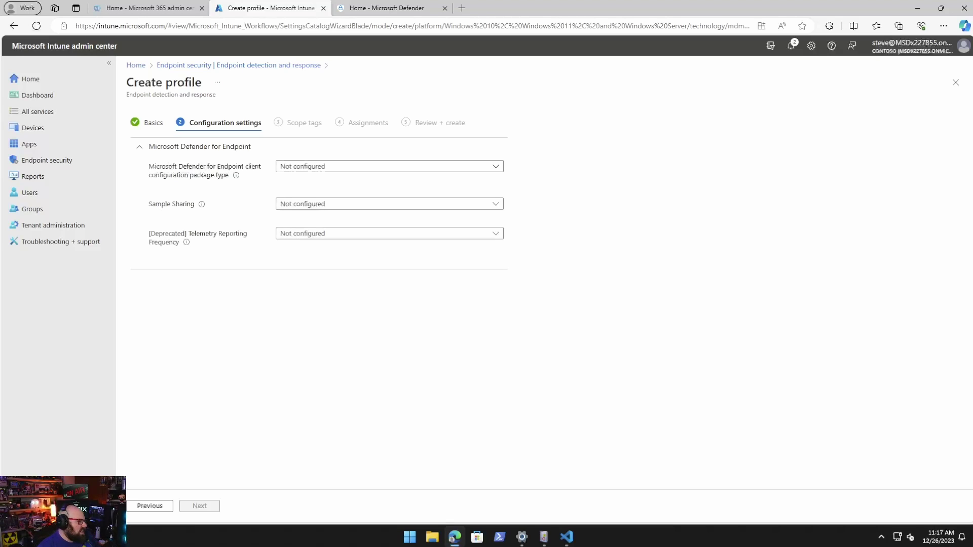
key(Tab)
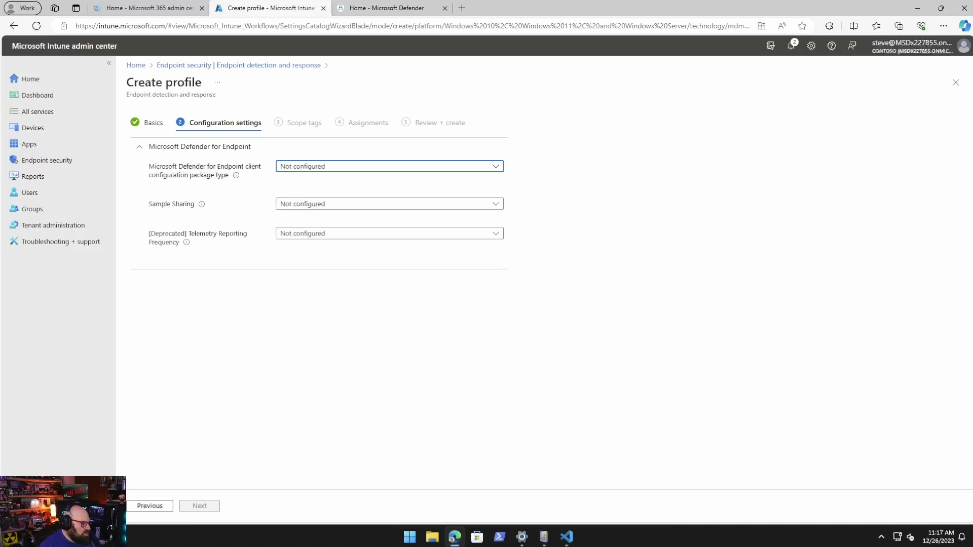
key(space)
key(Down)
key(Down)
key(Down)
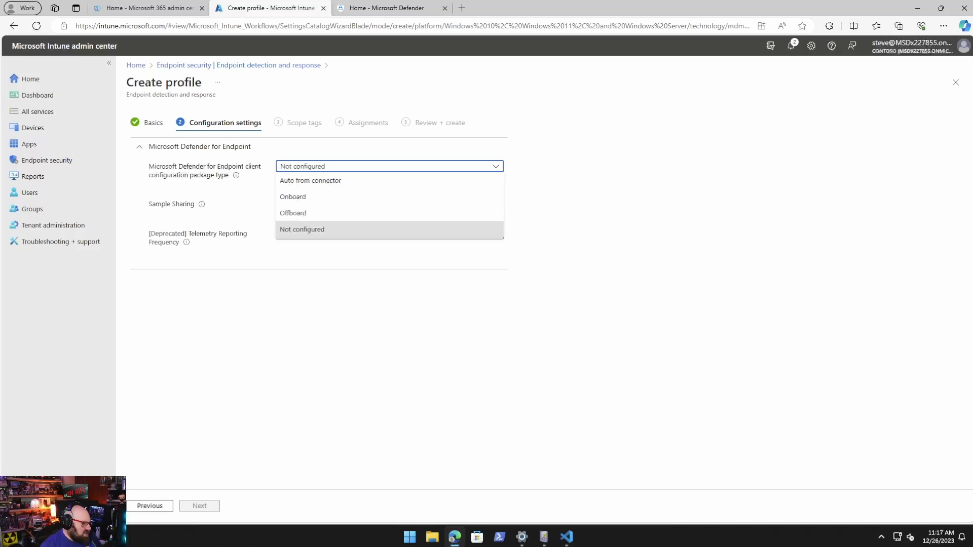
key(Up)
key(Return)
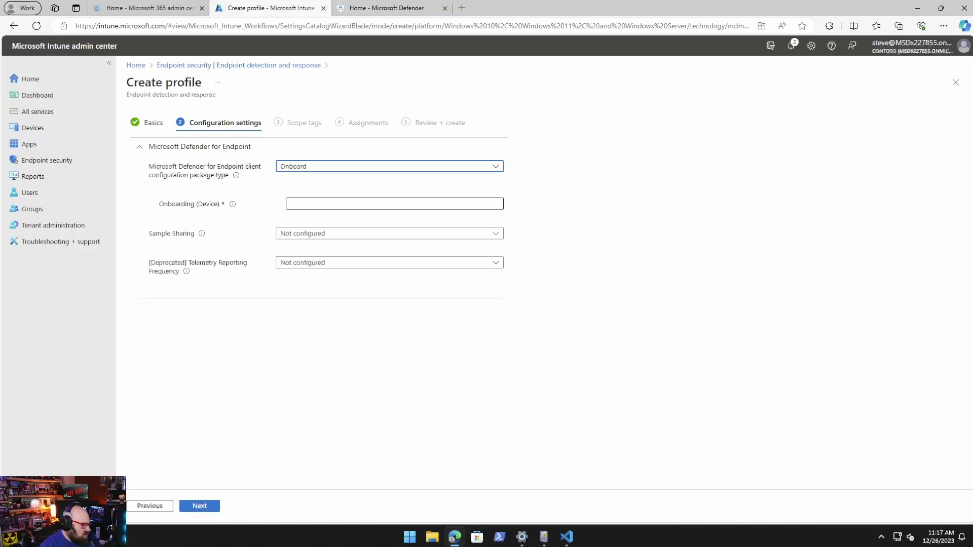
- Dismiss the Defender portal's welcome dialog and return to the Intune profile wizard
click(400, 7)
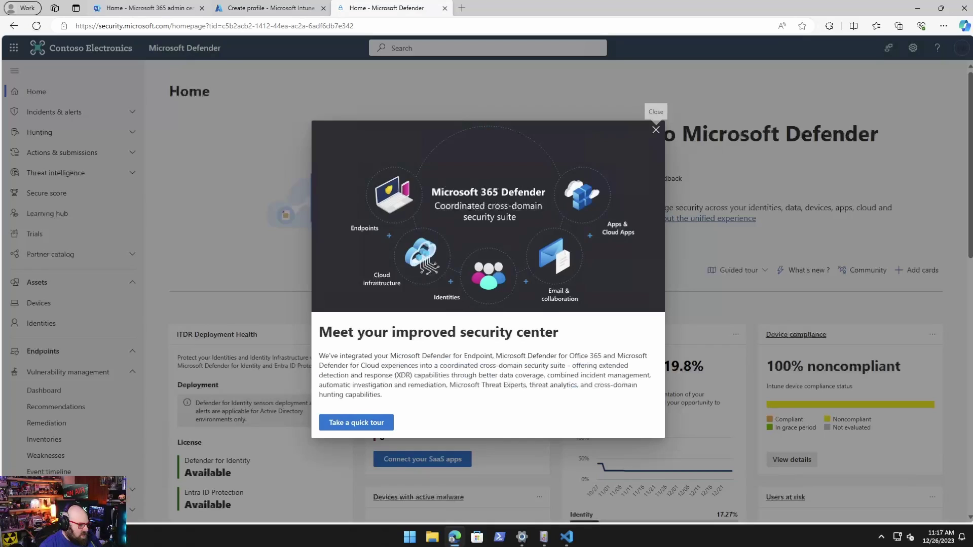
key(Escape)
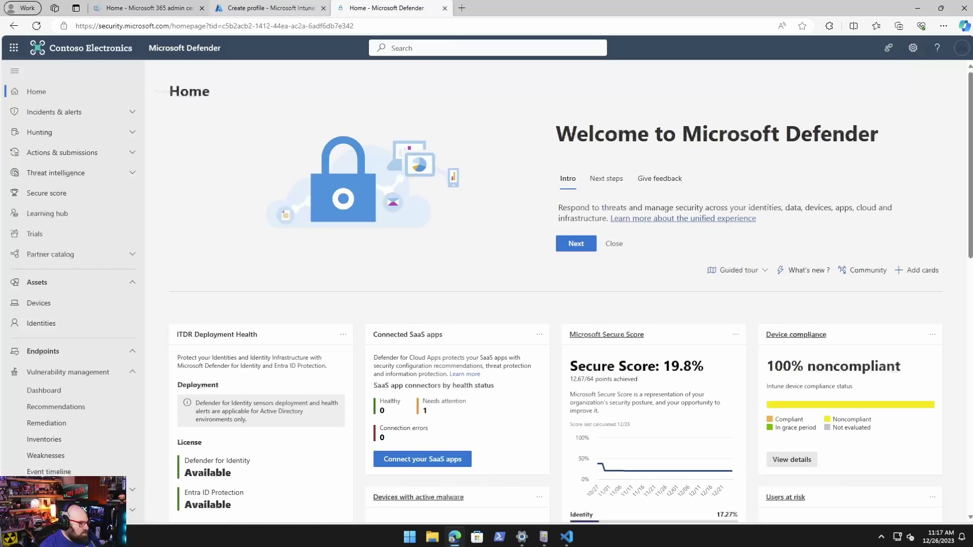
click(271, 7)
- Change the package type to Auto from connector and set Sample Sharing to All
key(Return)
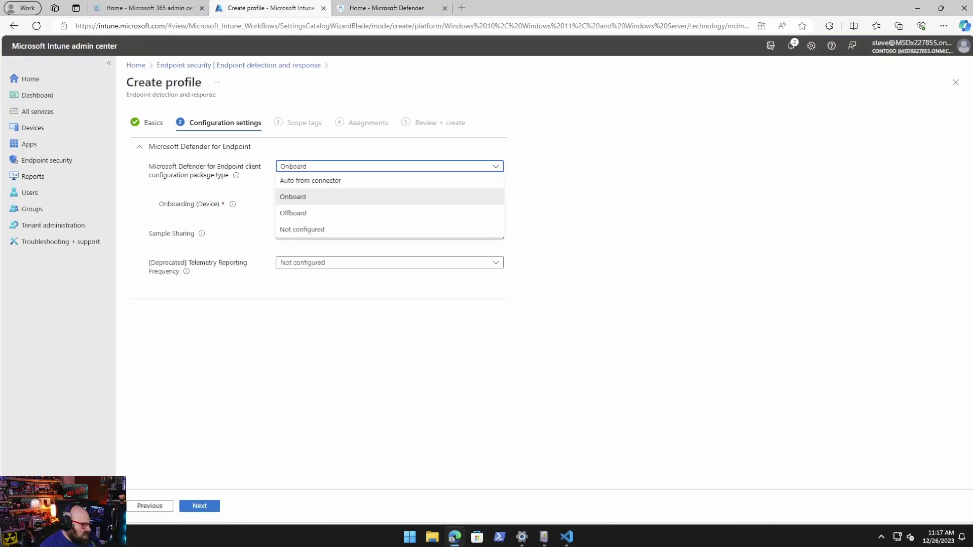
key(Up)
key(Return)
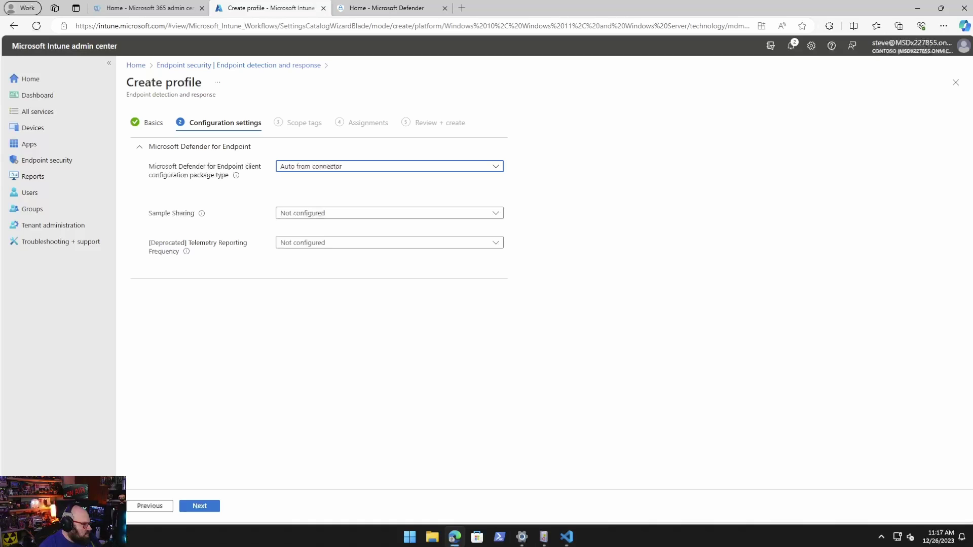
key(Tab)
key(Return)
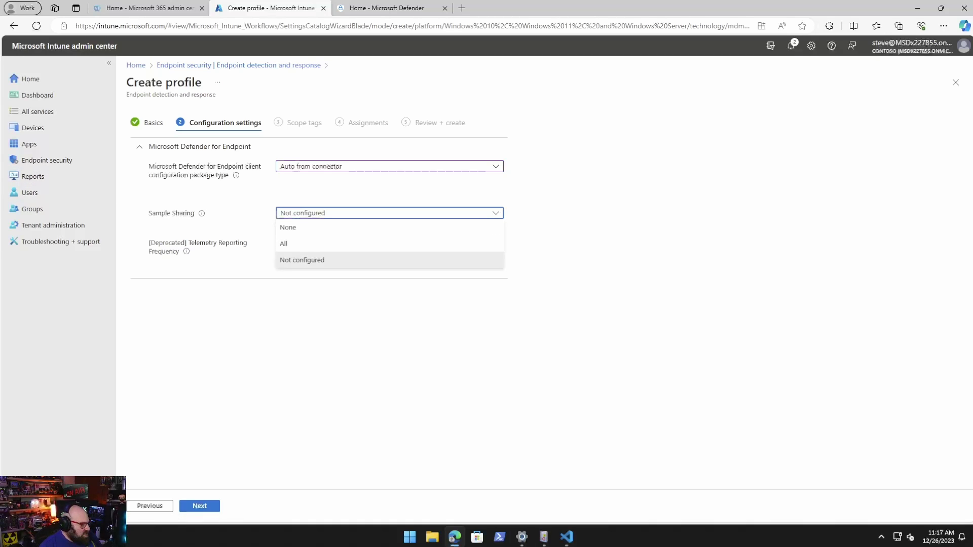
key(Up)
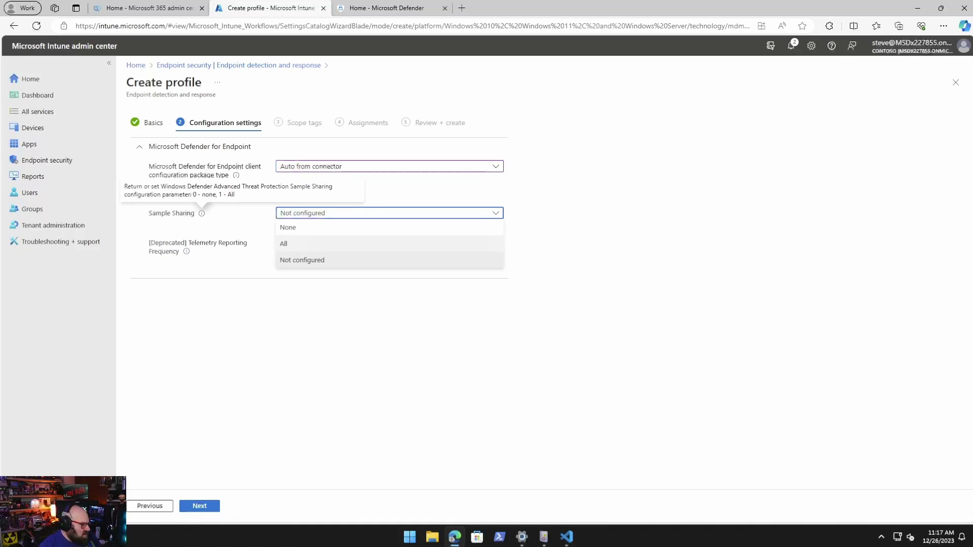
key(Return)
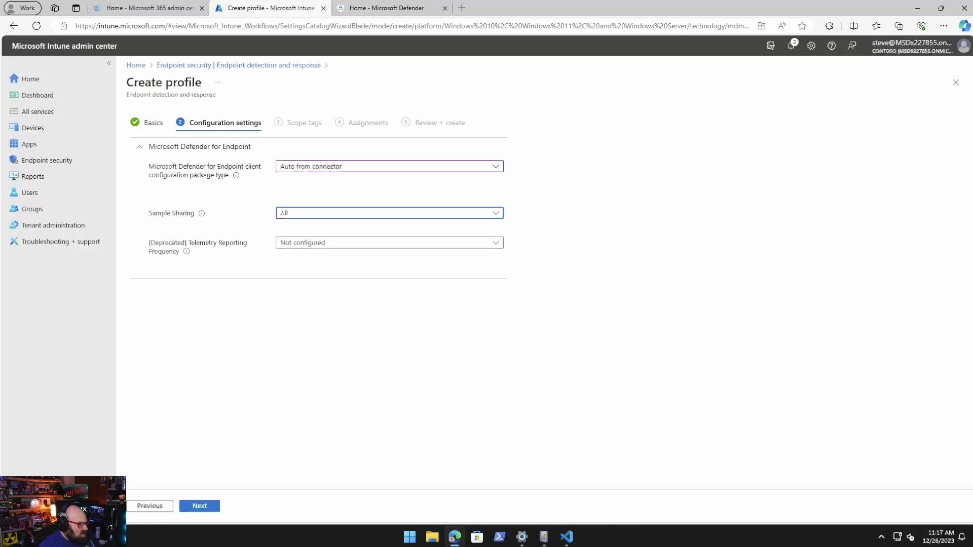
mouse_move(202, 214)
- Move past Scope tags and assign the EDR profile to all devices
click(199, 506)
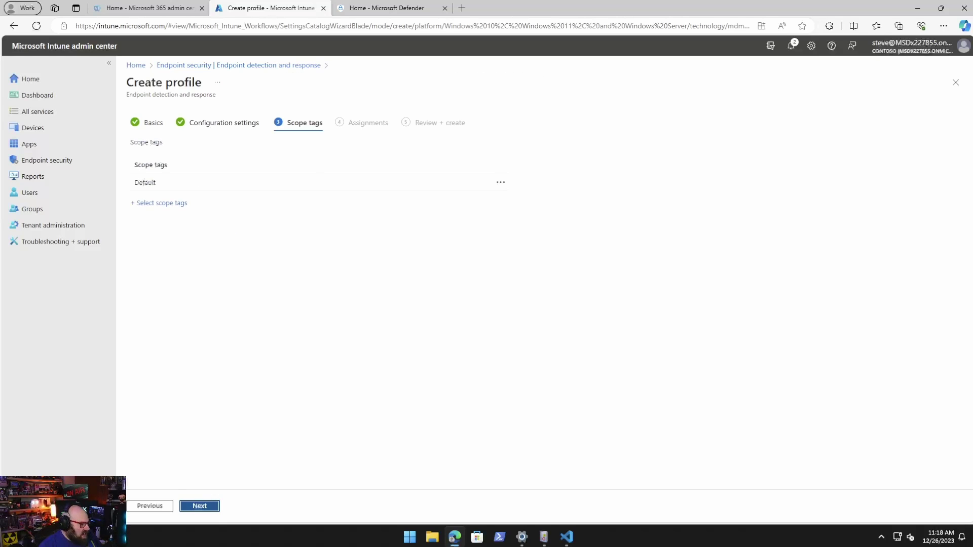
click(199, 506)
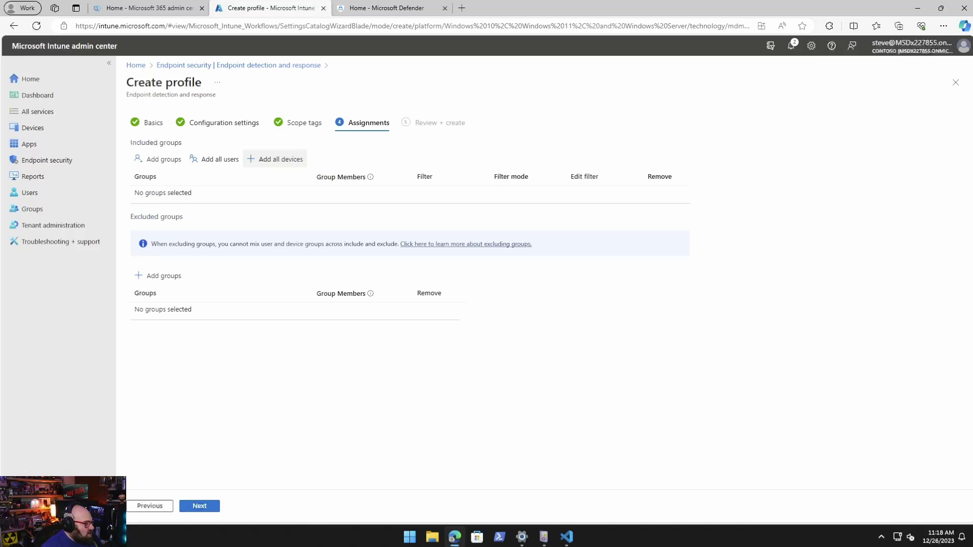
click(275, 159)
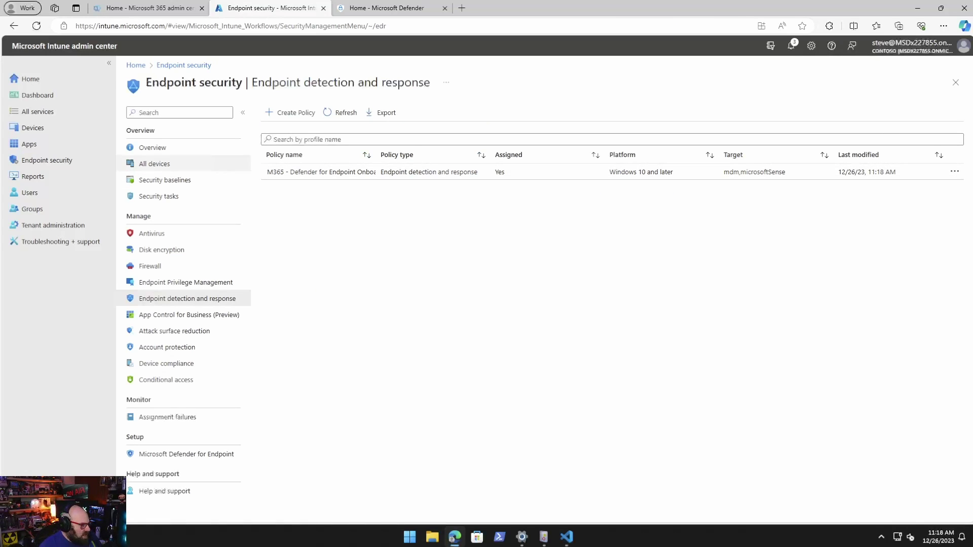
- Reopen the Defender for Endpoint connector page, then switch to the Defender portal tab
click(46, 160)
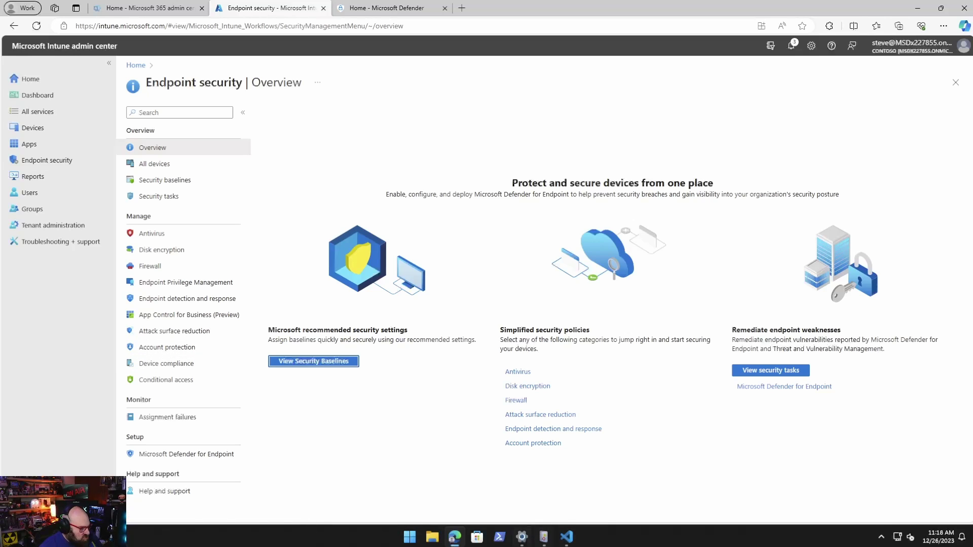
click(187, 454)
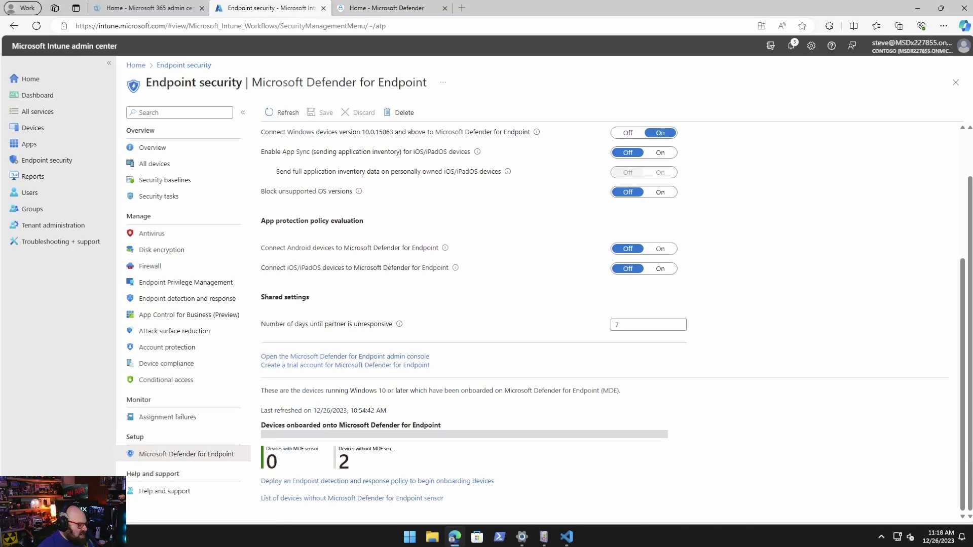
key(ctrl+Tab)
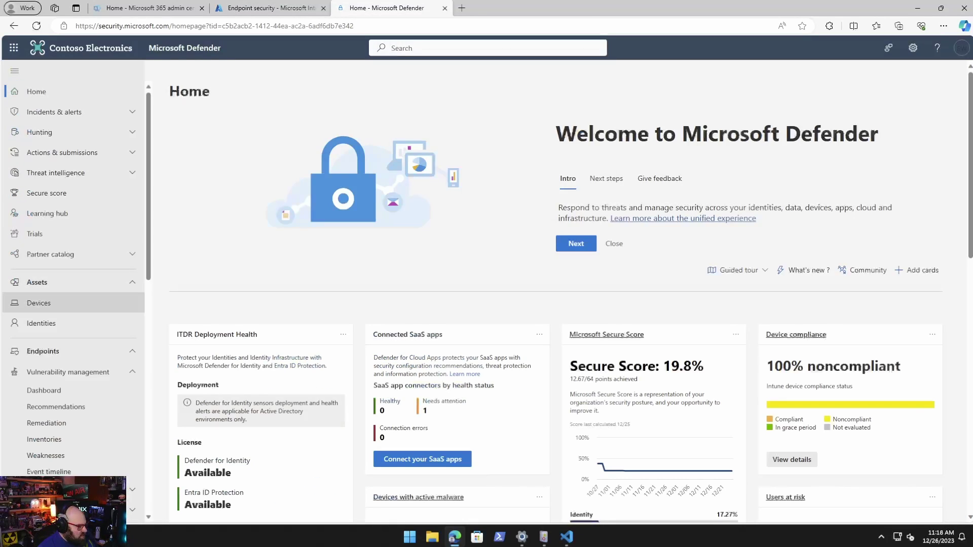
- View Assets > Devices showing 0 devices, then launch a new InPrivate Edge window
click(38, 302)
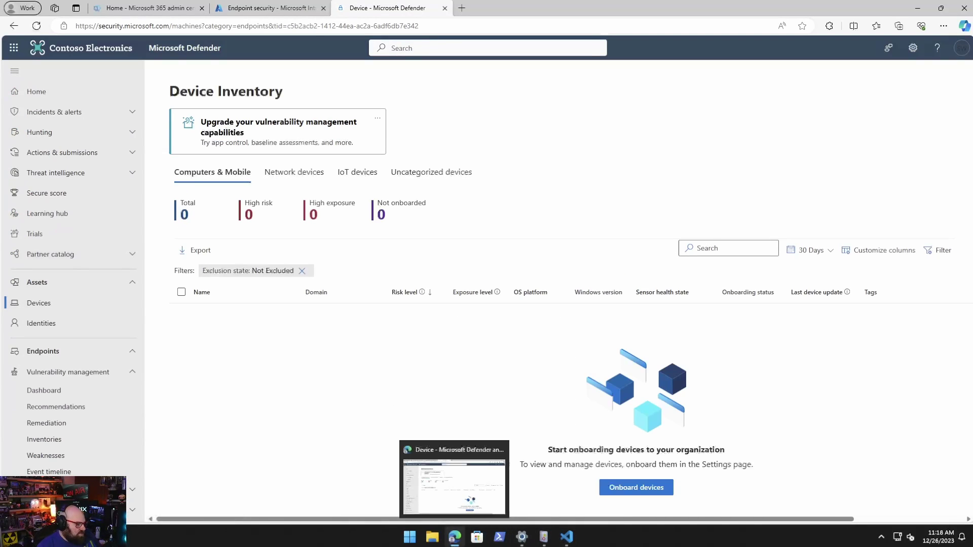
right_click(454, 536)
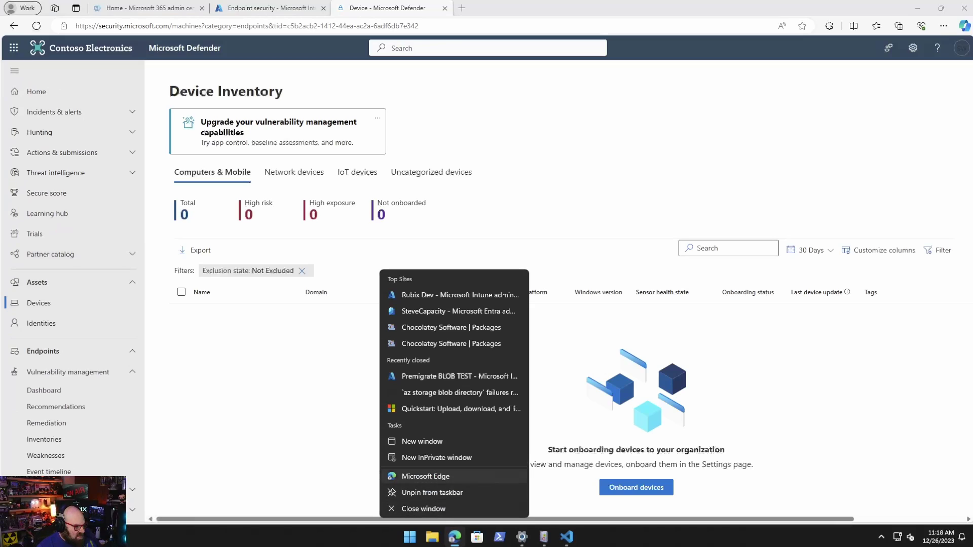
click(437, 458)
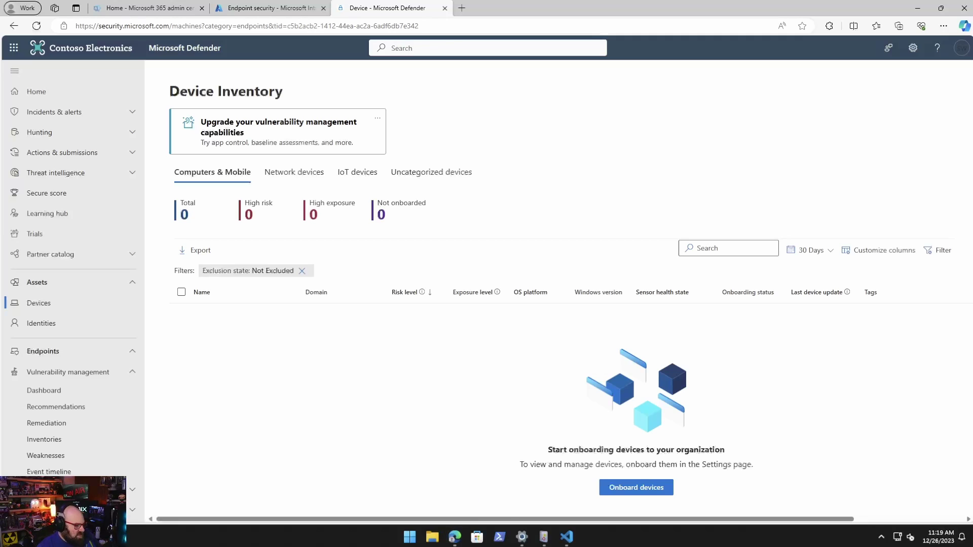
- Back in Intune, view the Microsoft Defender for Endpoint connector page under Endpoint security
key(alt+Tab)
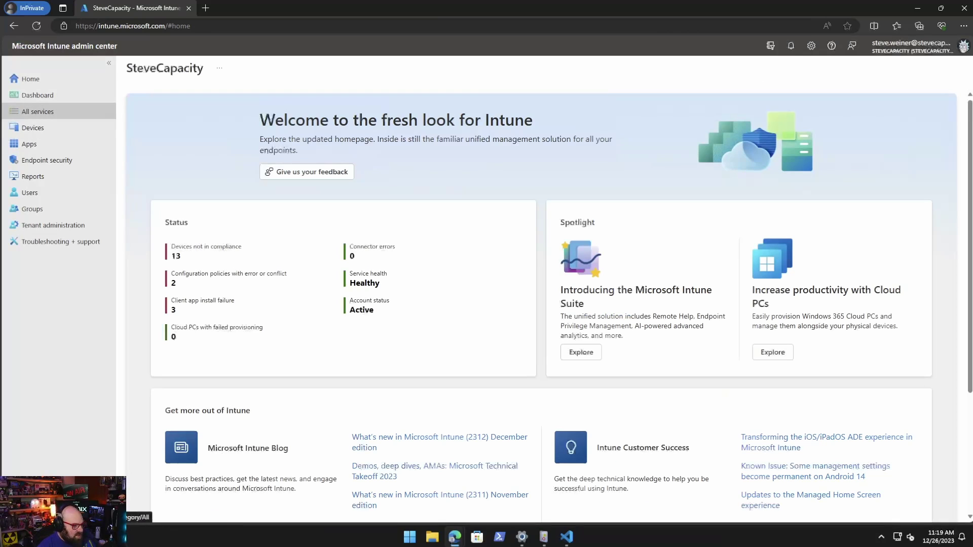
click(46, 160)
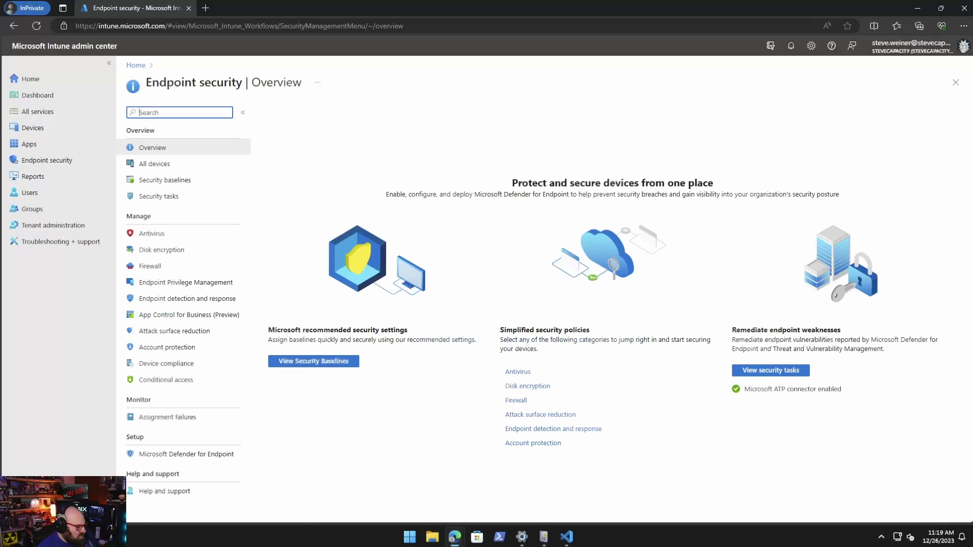
click(182, 454)
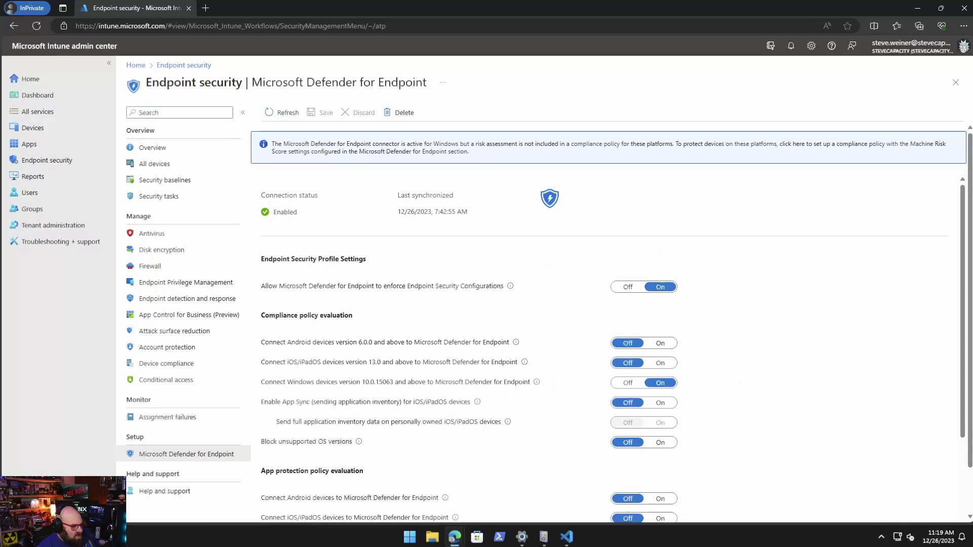
scroll(608, 344, down, 4)
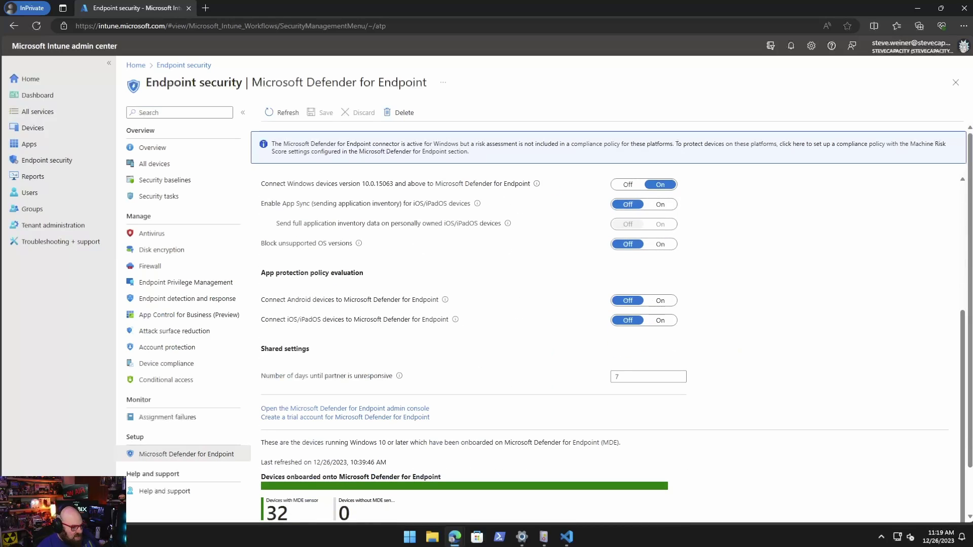
scroll(607, 324, down, 1)
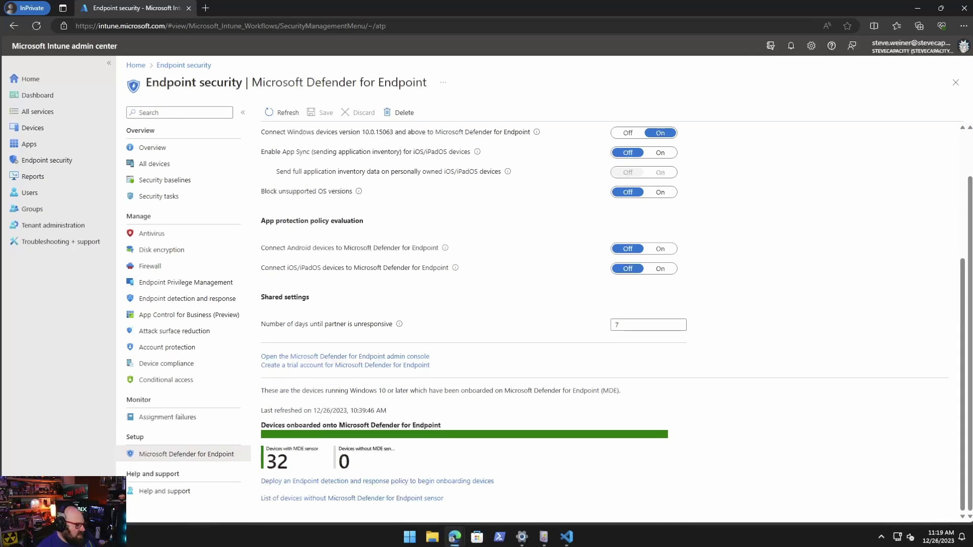
scroll(603, 324, up, 4)
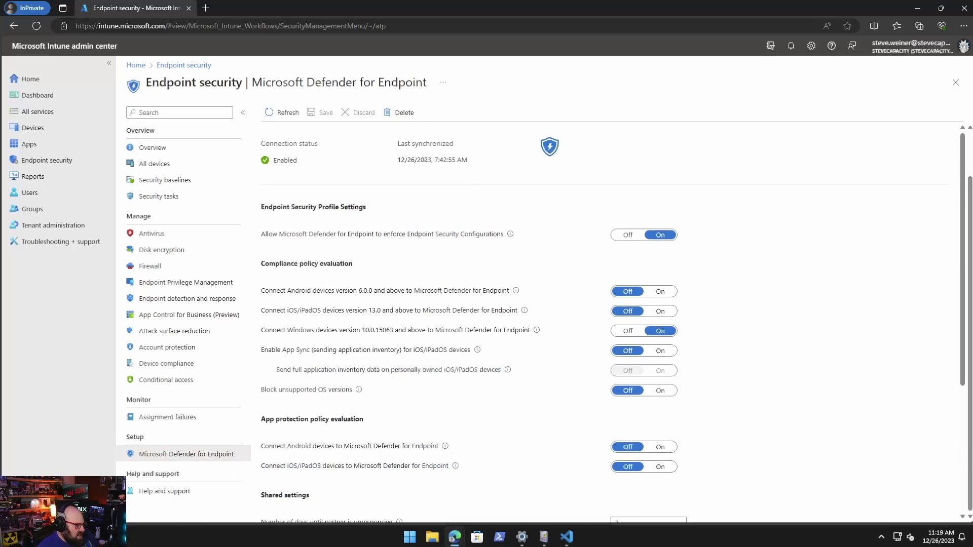
- Open the Default Onboarding EDR policy and expand its Microsoft Defender for Endpoint settings
click(188, 298)
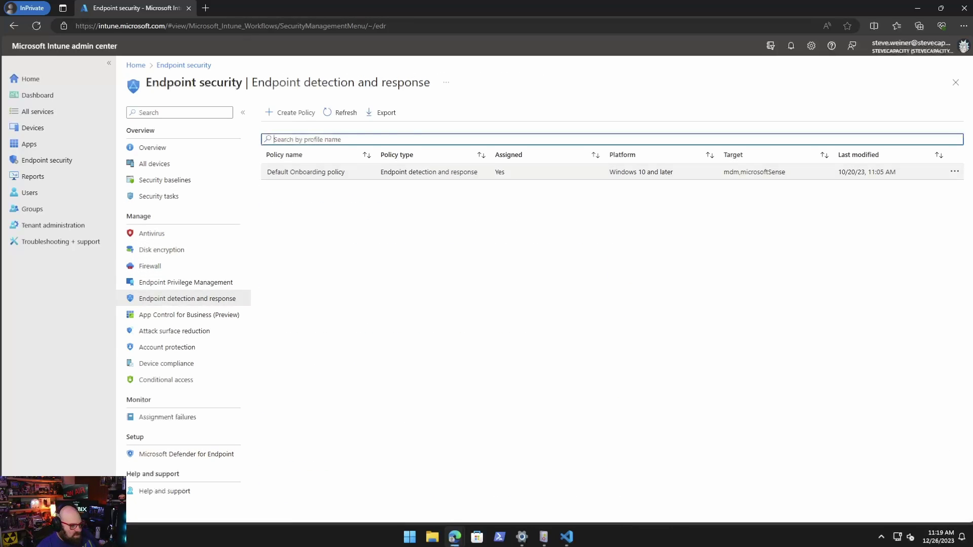
click(306, 172)
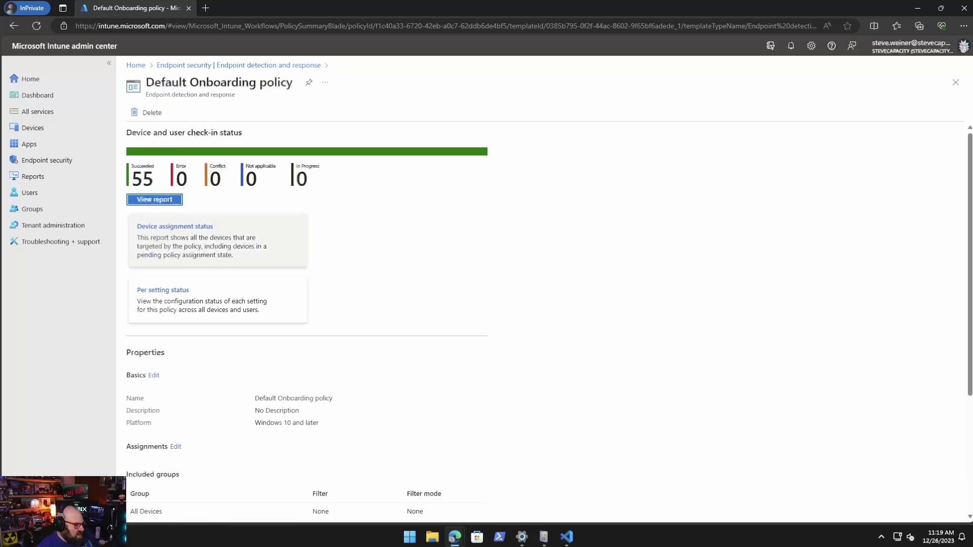
scroll(549, 322, down, 3)
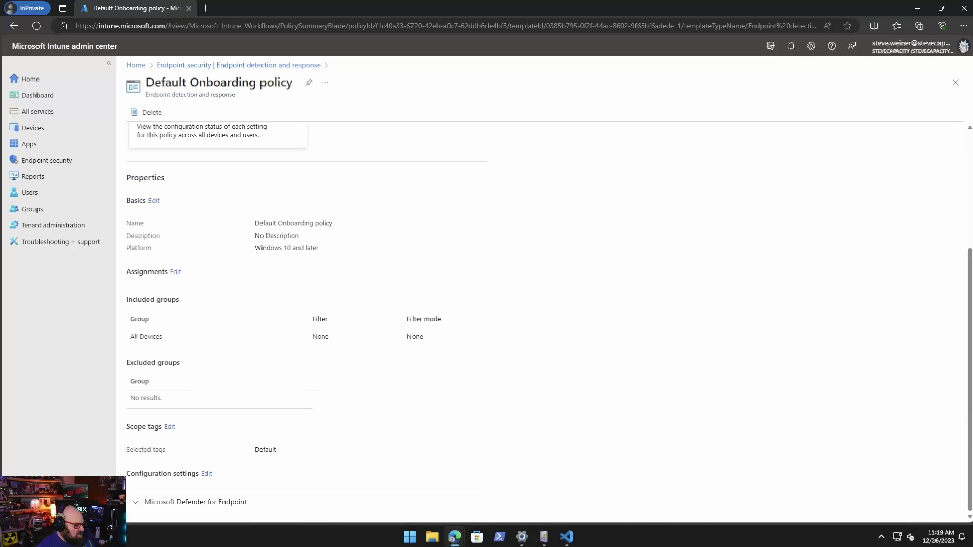
click(196, 502)
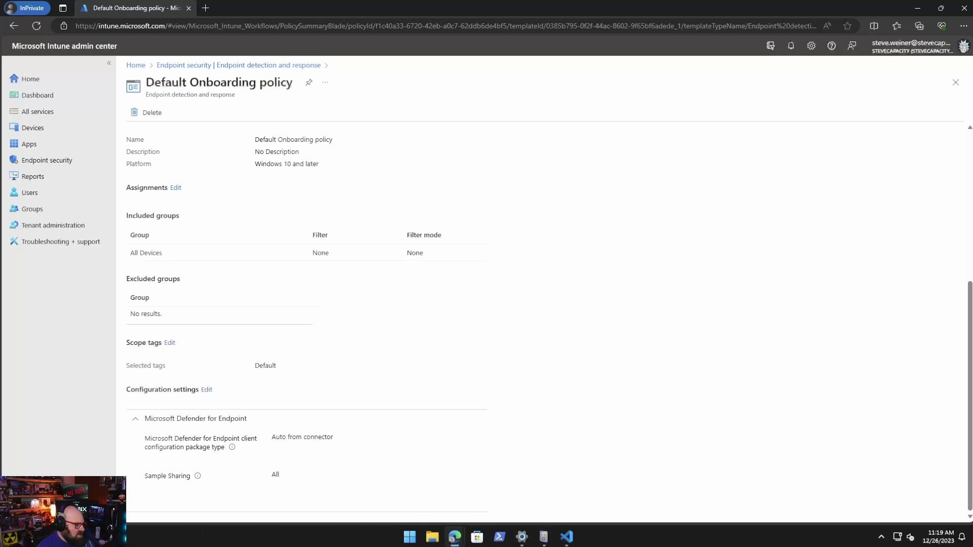
scroll(549, 322, up, 5)
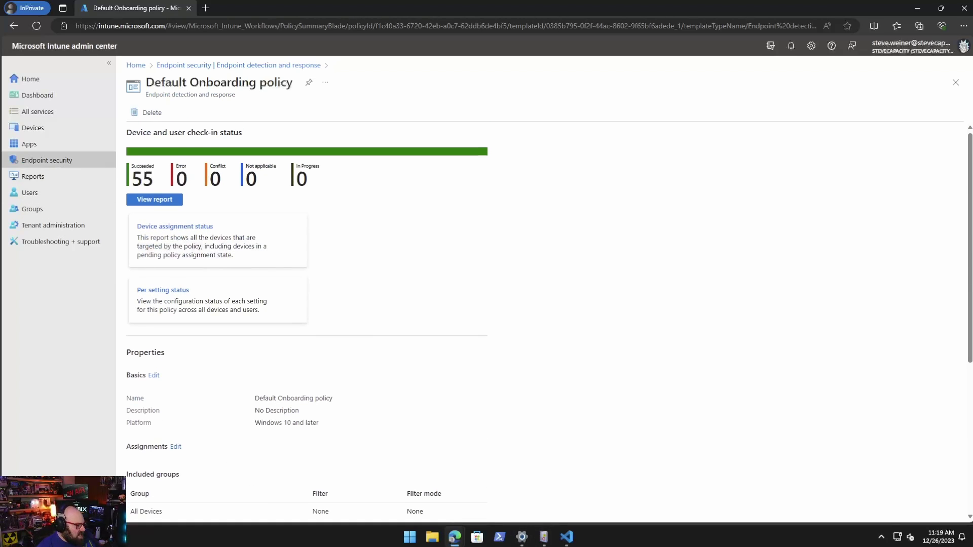
- Launch the Defender for Endpoint admin console (security.microsoft.com) from Intune's connector page
click(46, 160)
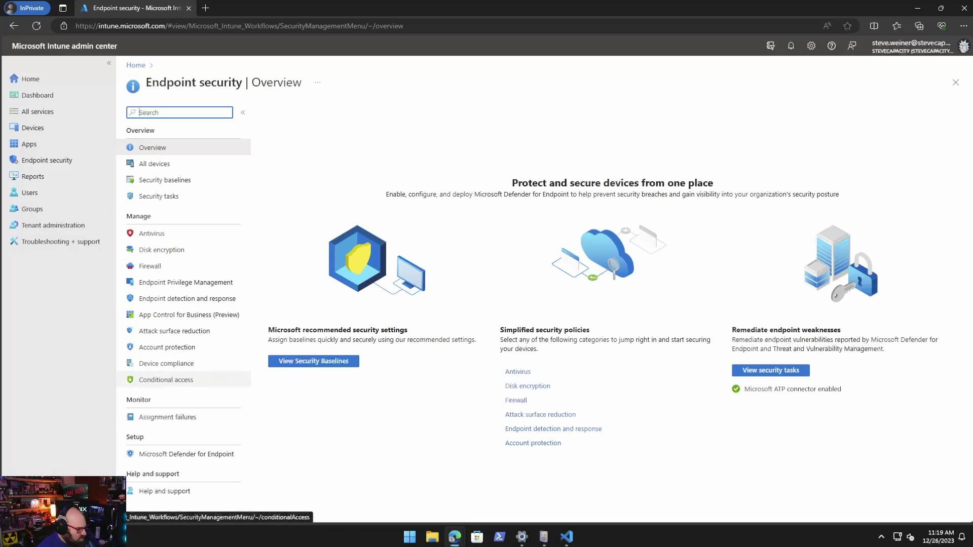
click(186, 454)
scroll(608, 347, down, 4)
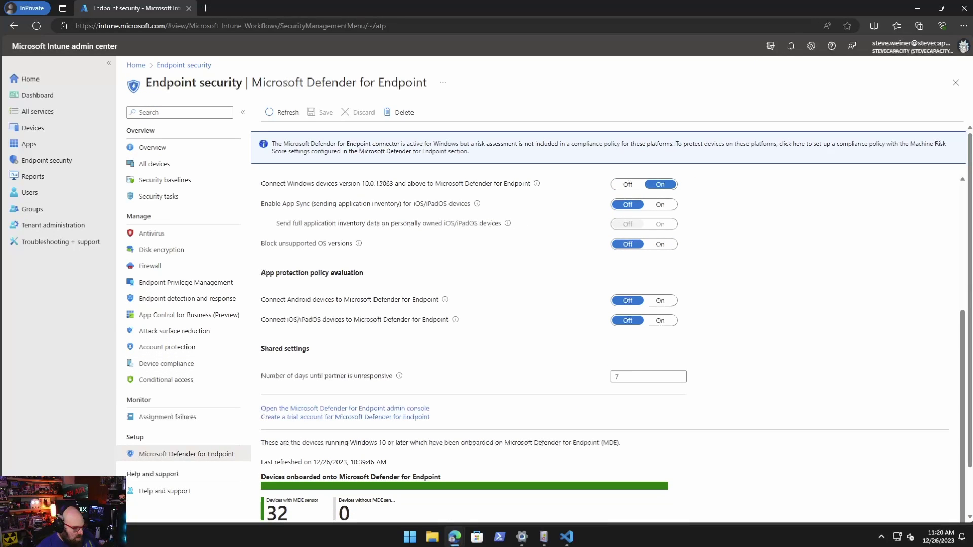
click(345, 408)
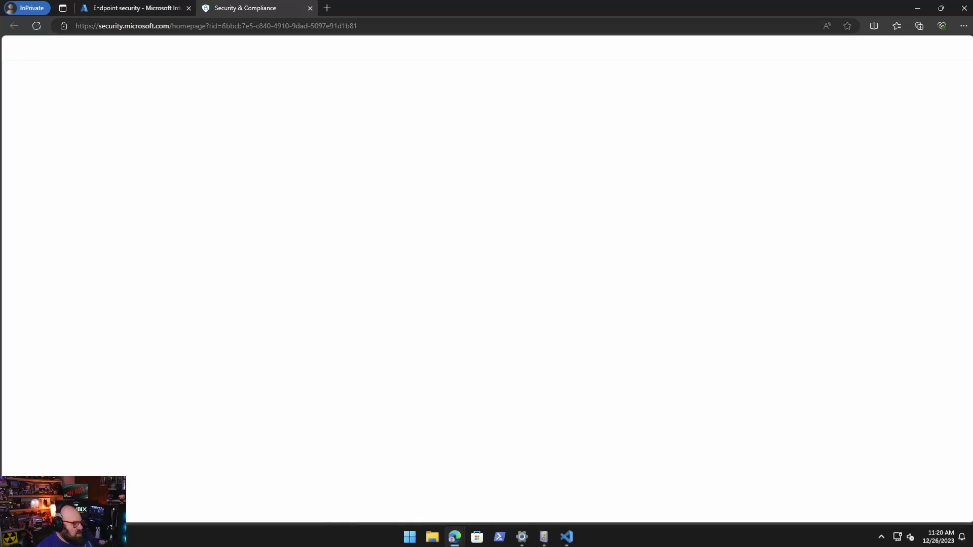
- Dismiss the Defender welcome and browse the Devices inventory of 16 onboarded devices
key(Return)
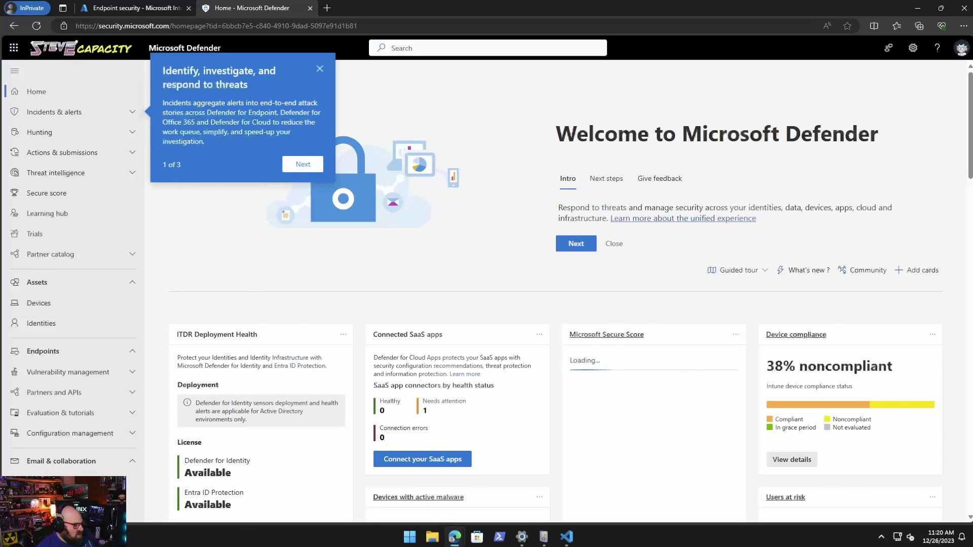
click(38, 302)
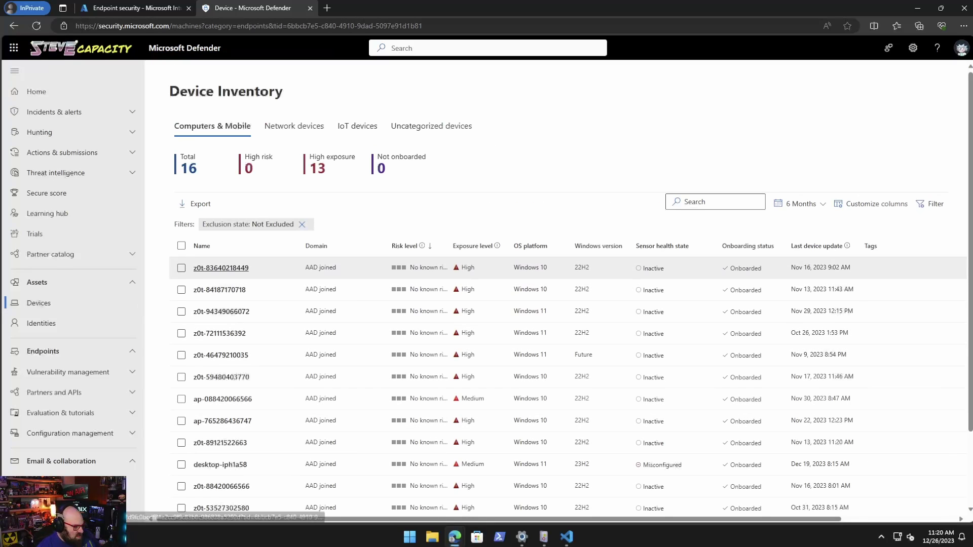
scroll(221, 264, down, 2)
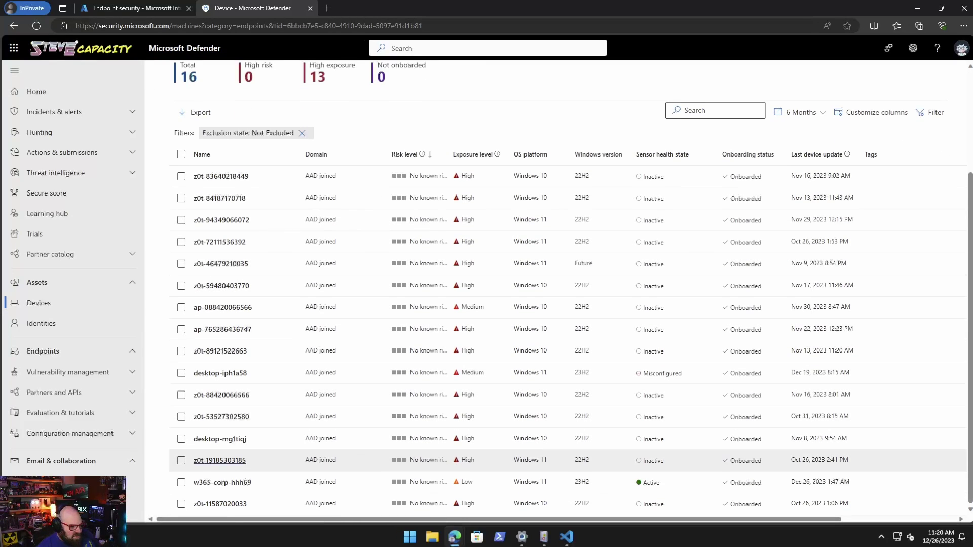
scroll(222, 482, up, 2)
scroll(222, 482, down, 2)
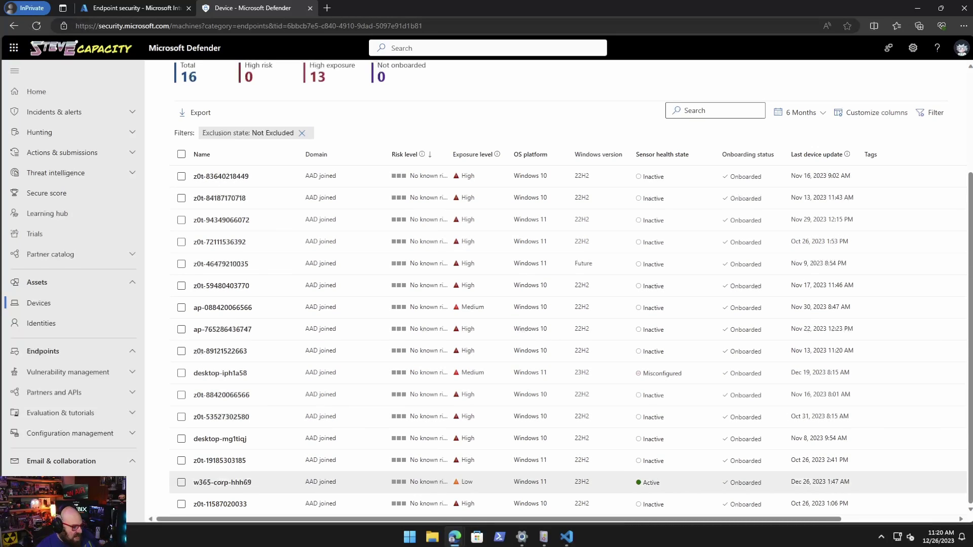
- Open device w365-corp-hhh69's overview, then its Incidents and alerts, which show no data
click(222, 482)
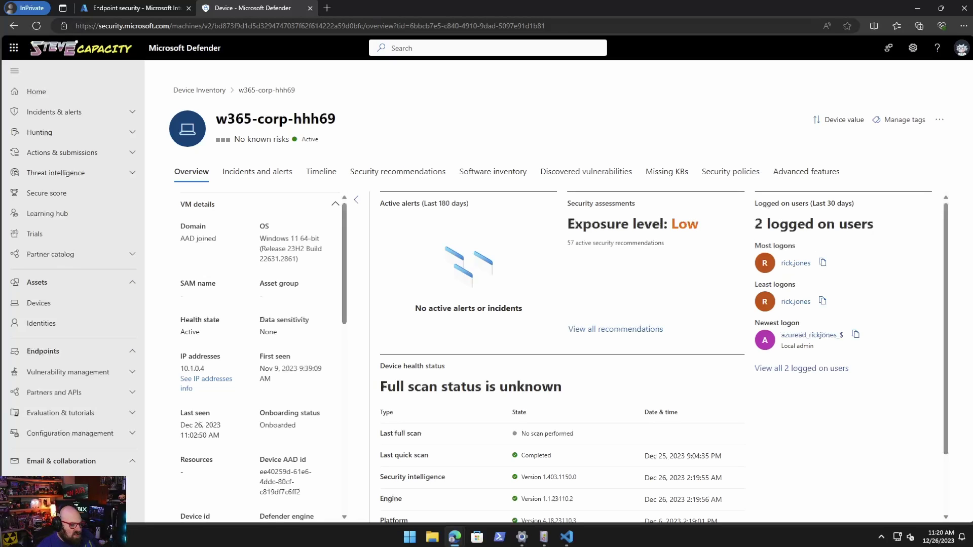
scroll(664, 355, down, 2)
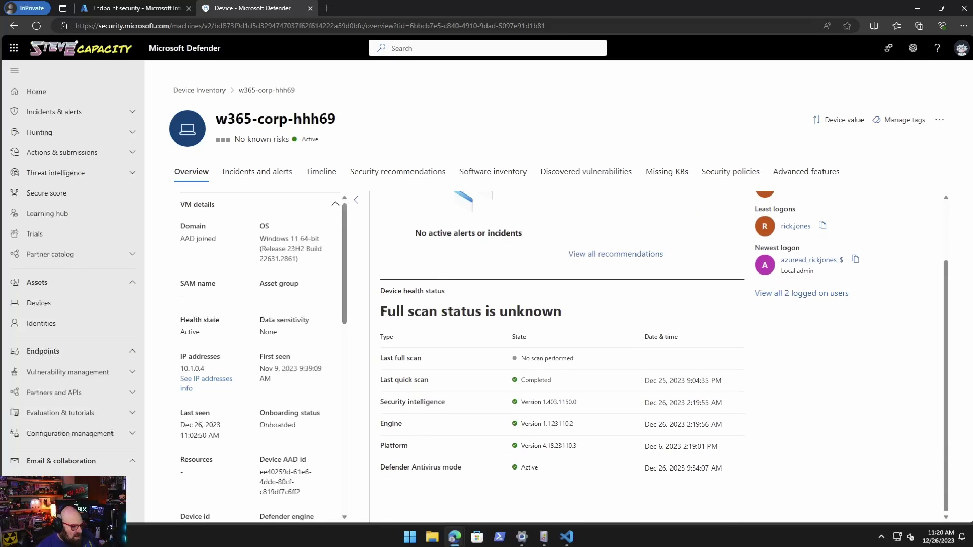
scroll(663, 355, up, 2)
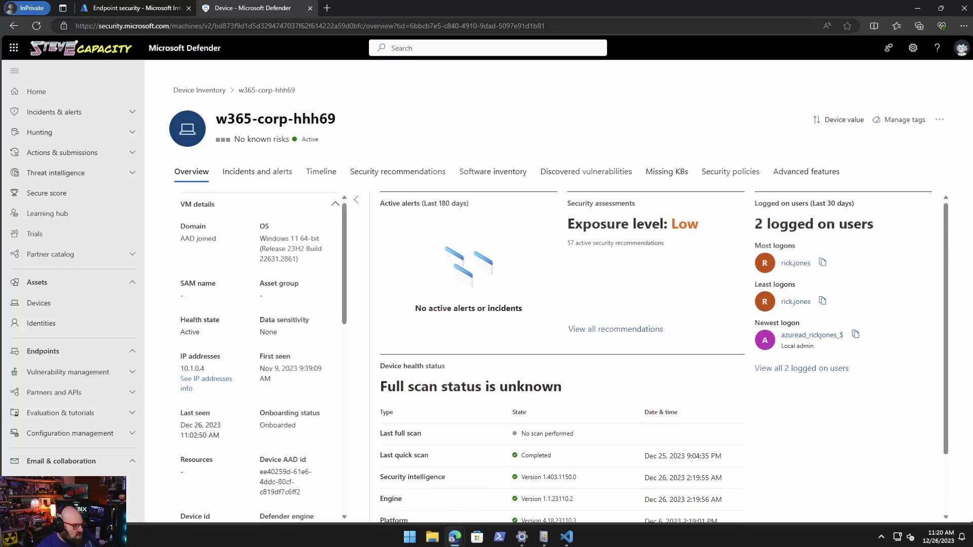
click(257, 171)
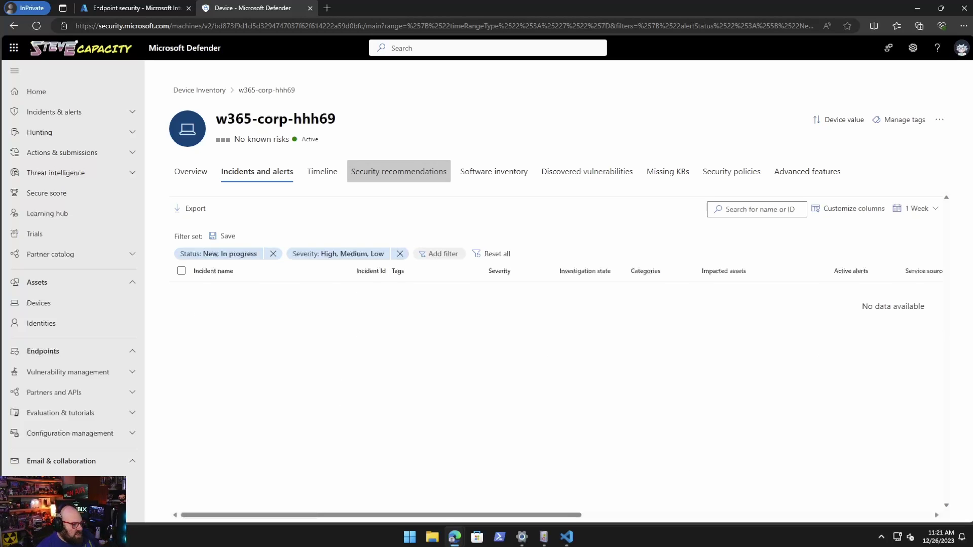
- Browse w365-corp-hhh69's 29 installed software items, then its discovered vulnerabilities (none)
click(492, 172)
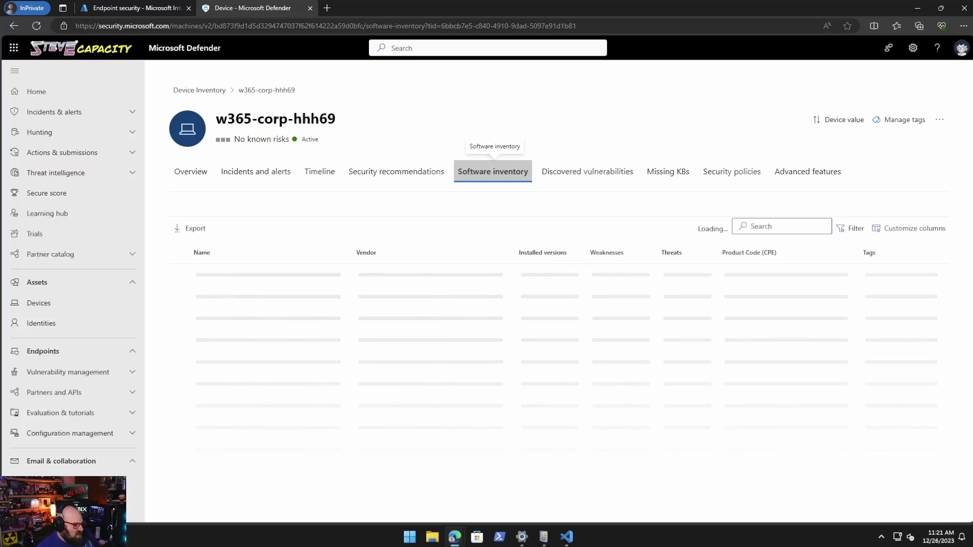
scroll(507, 332, down, 3)
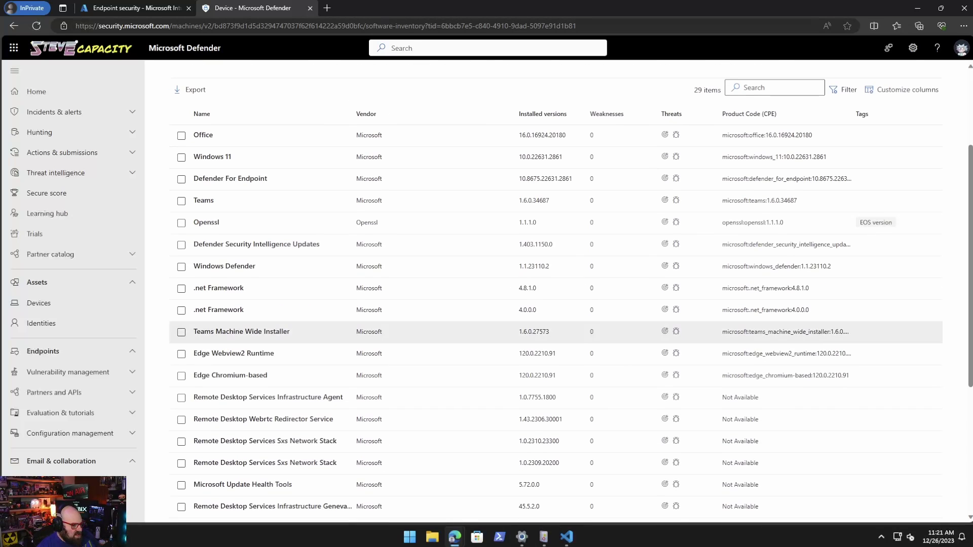
scroll(507, 331, up, 3)
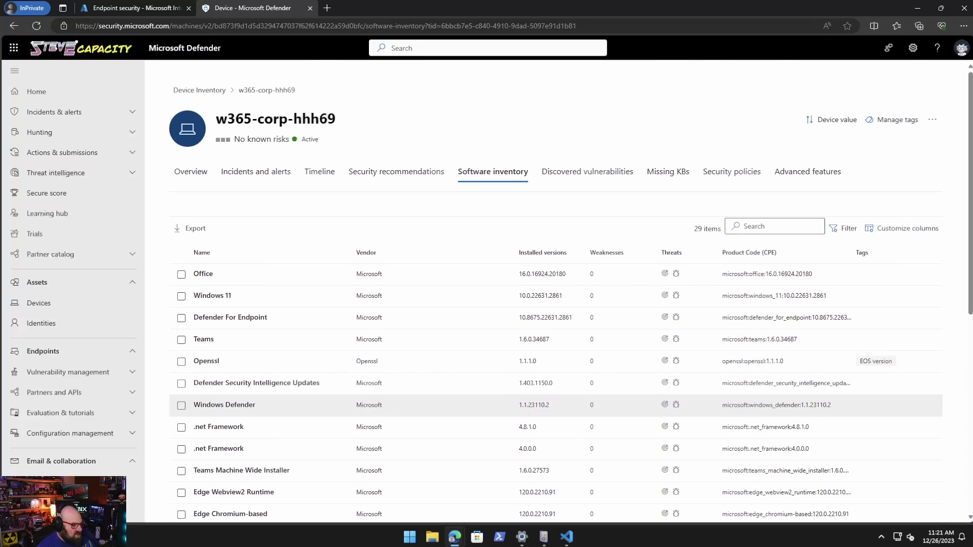
scroll(730, 304, down, 5)
scroll(730, 304, up, 5)
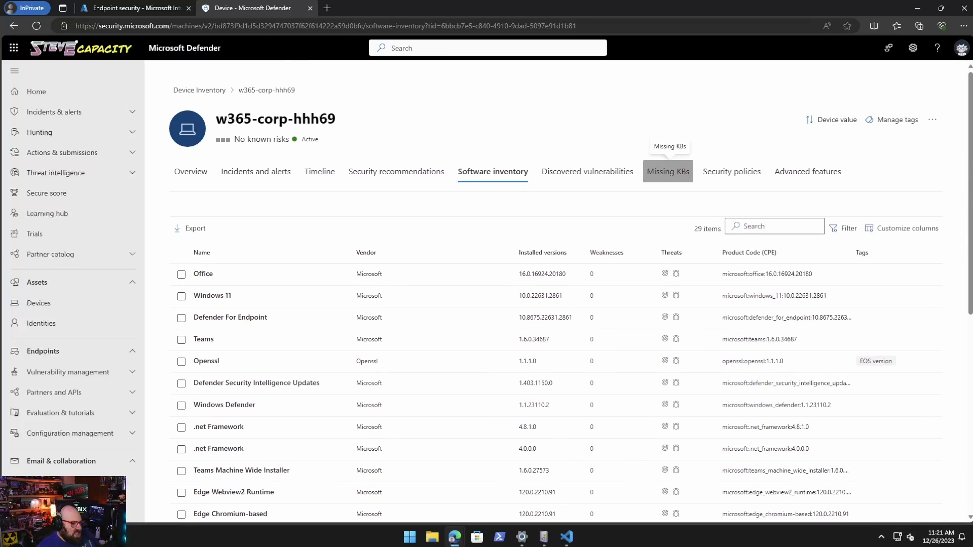
click(586, 171)
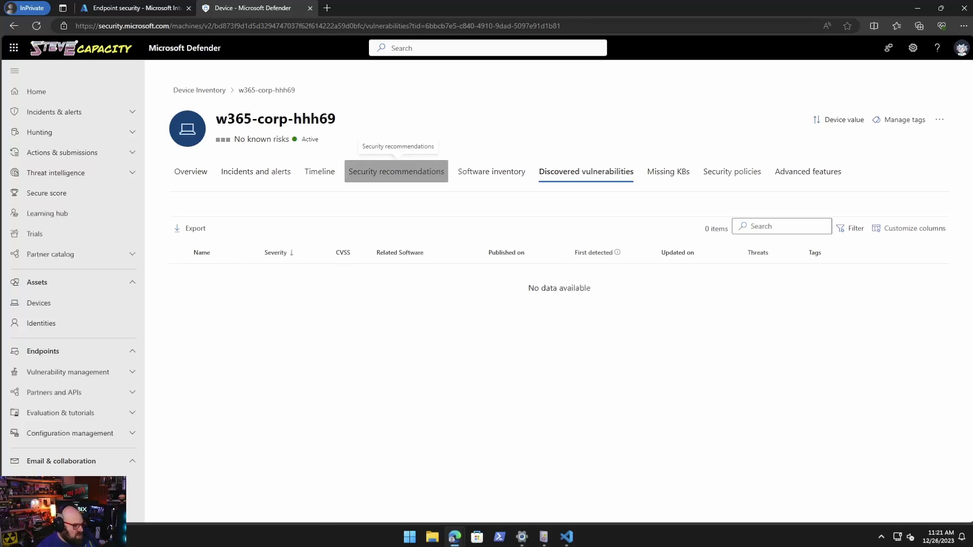
- Review w365-corp-hhh69's 57 recommendations, missing KBs (none), and its 8 Success security policies
click(397, 171)
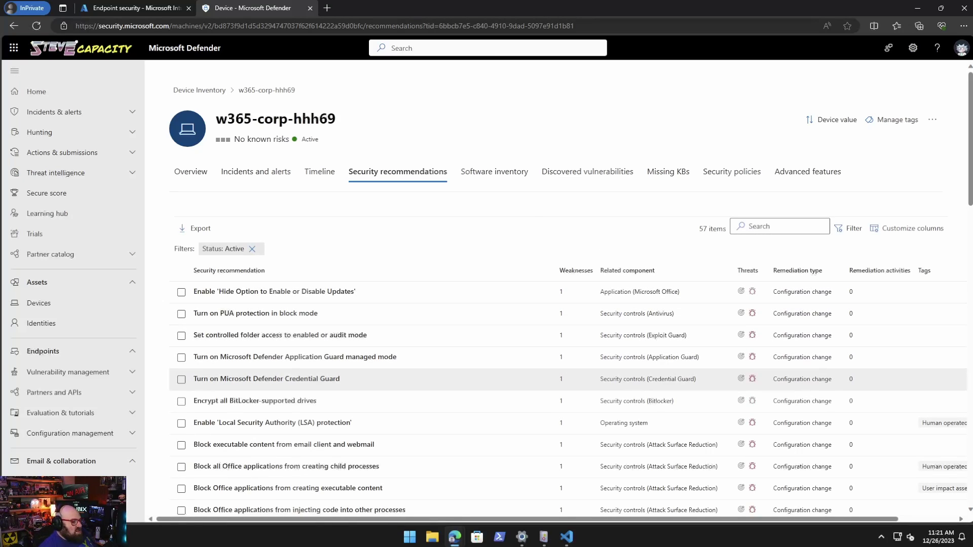
scroll(557, 344, down, 1)
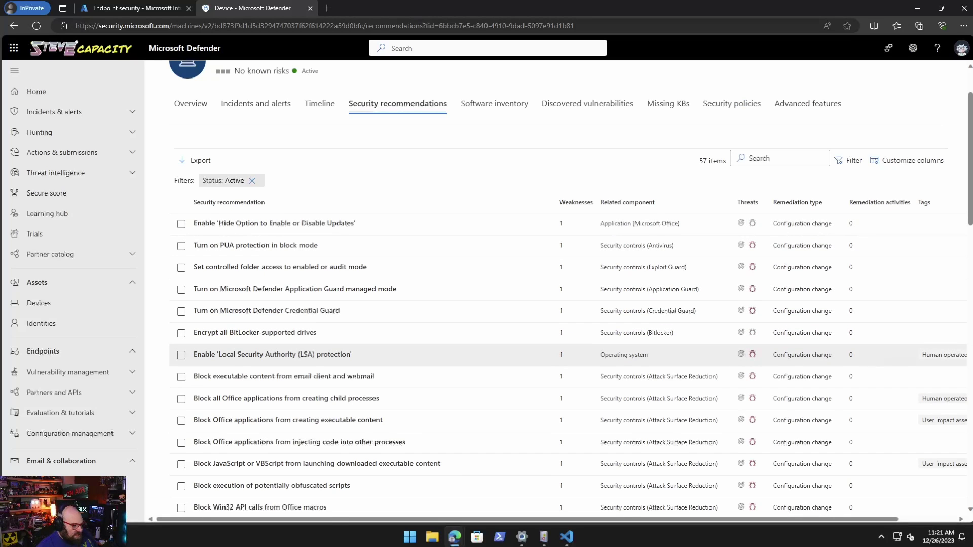
scroll(567, 307, down, 10)
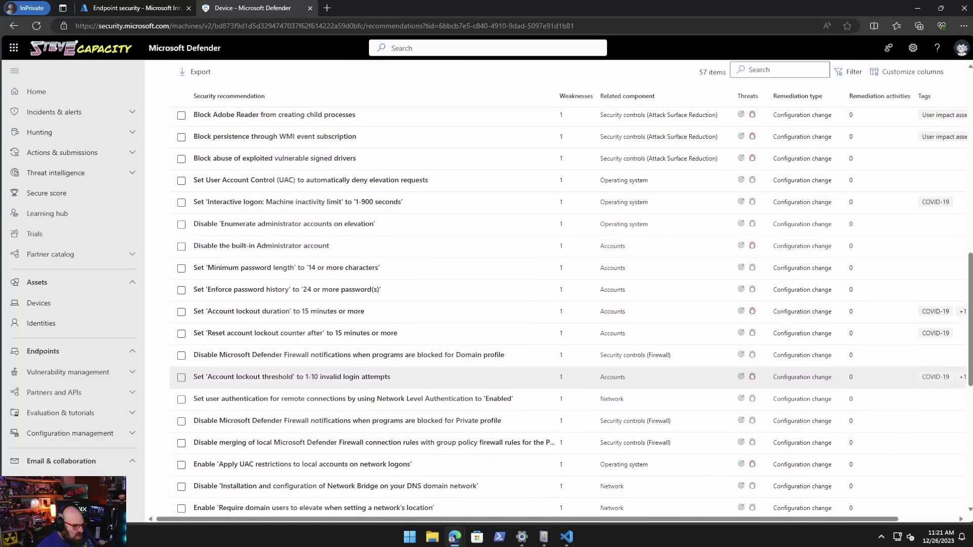
scroll(570, 313, down, 6)
scroll(571, 313, up, 8)
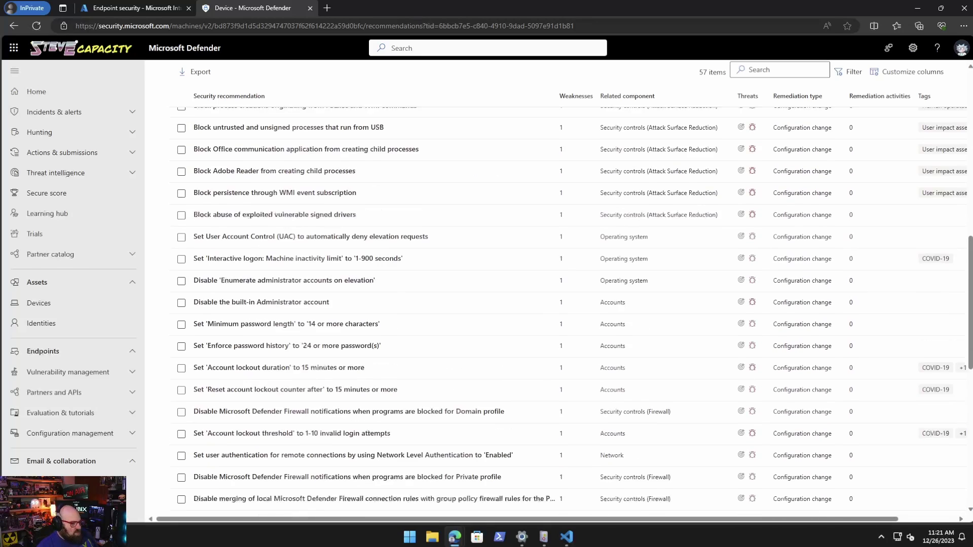
scroll(570, 289, up, 10)
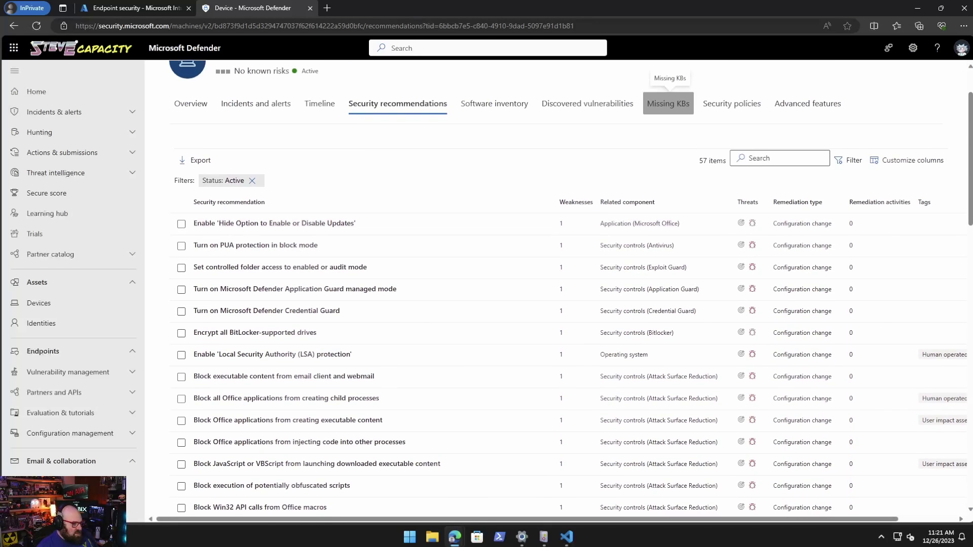
click(668, 103)
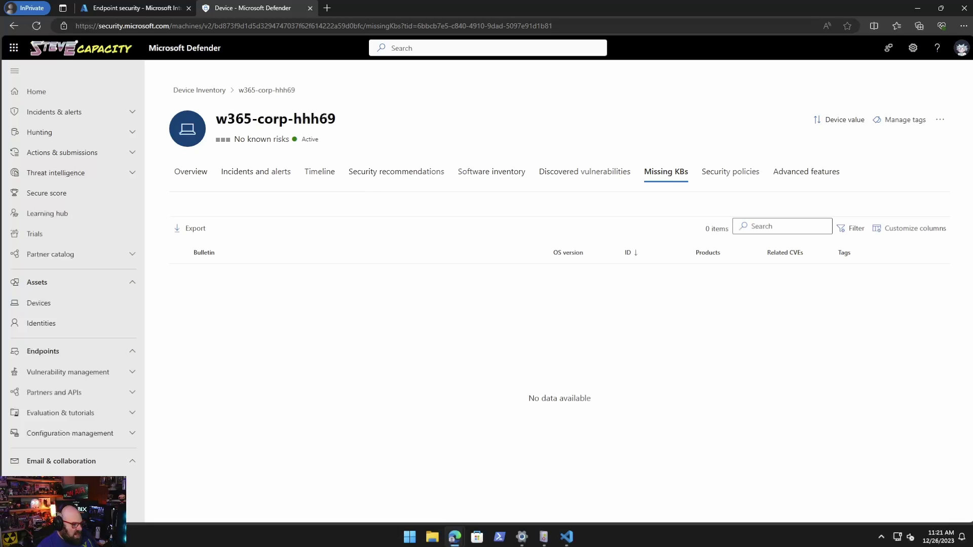
click(729, 171)
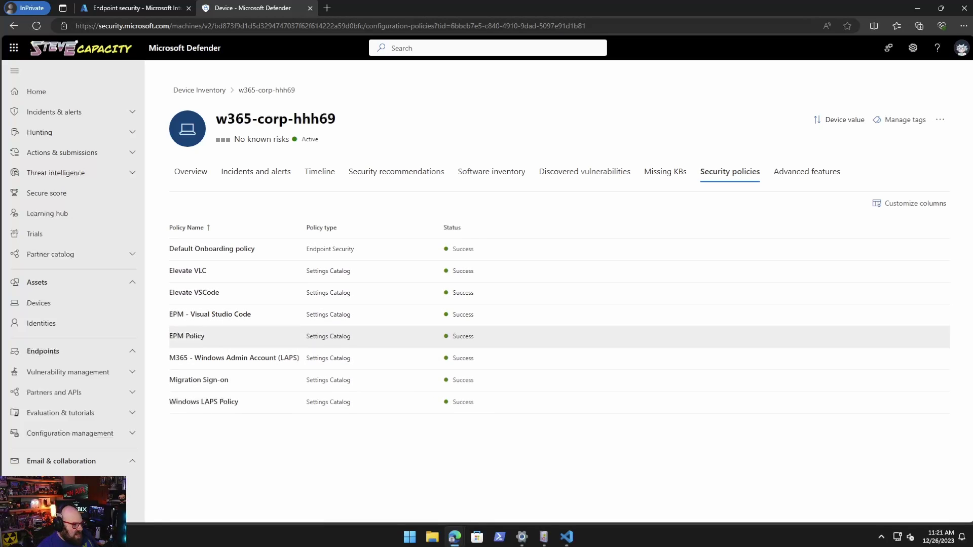
- Open the 11:18:04 AM PowerShell launch event in the device timeline and read its details
click(320, 171)
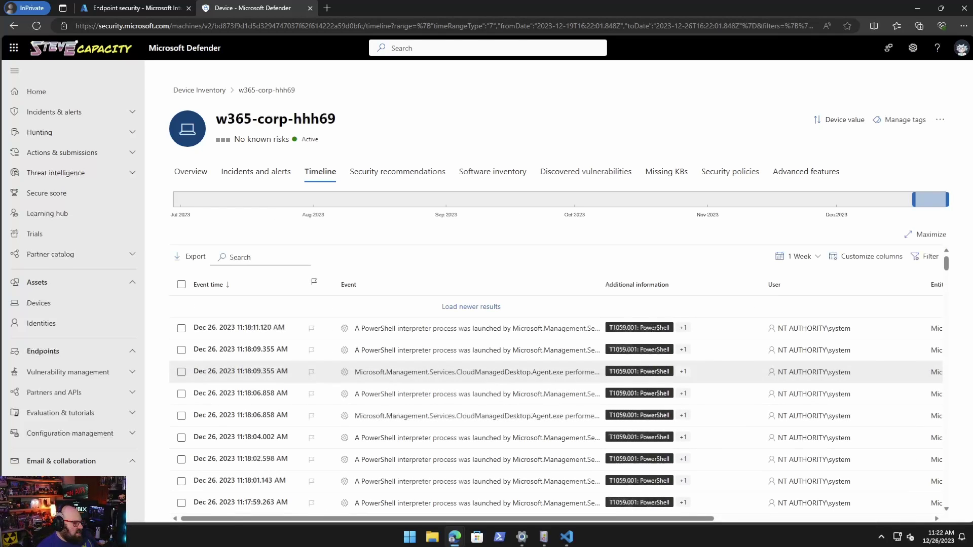
scroll(471, 395, down, 2)
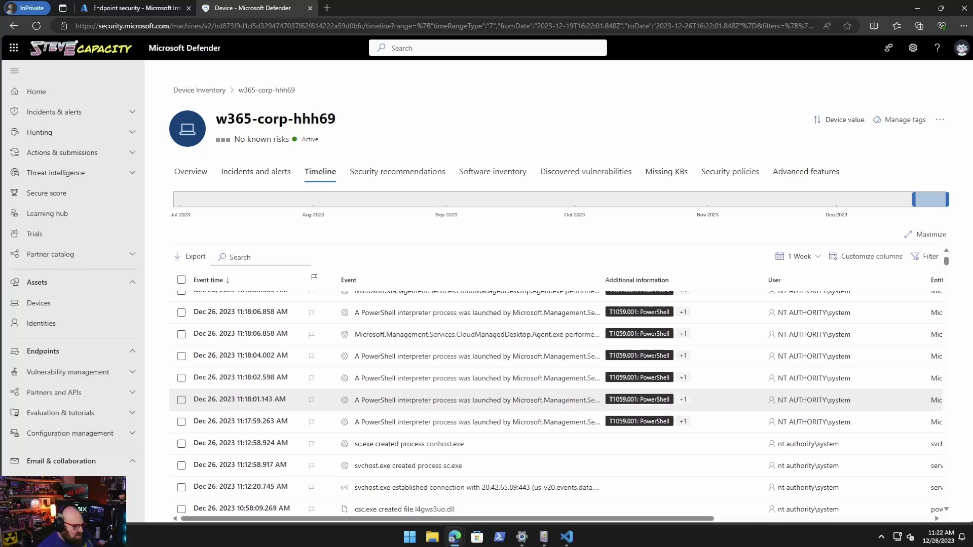
click(477, 356)
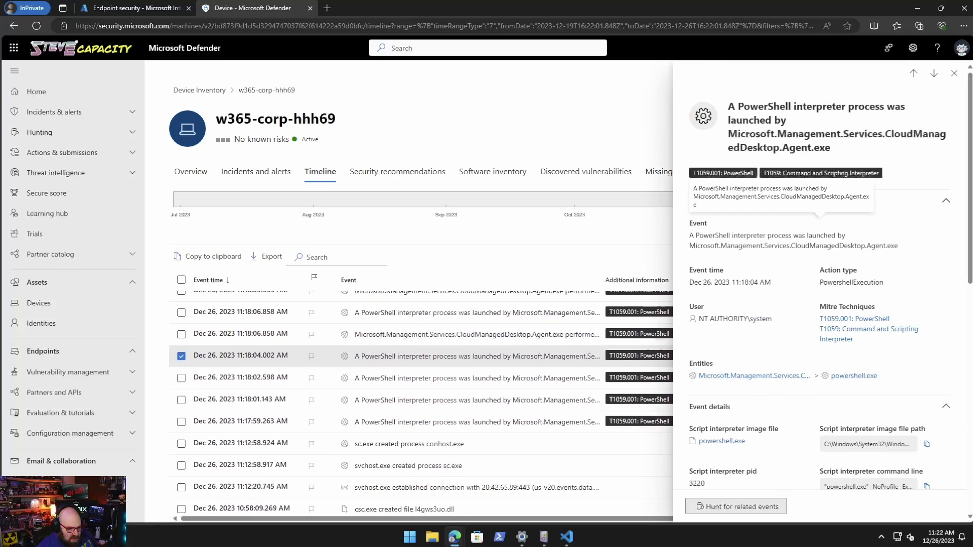
scroll(821, 279, down, 5)
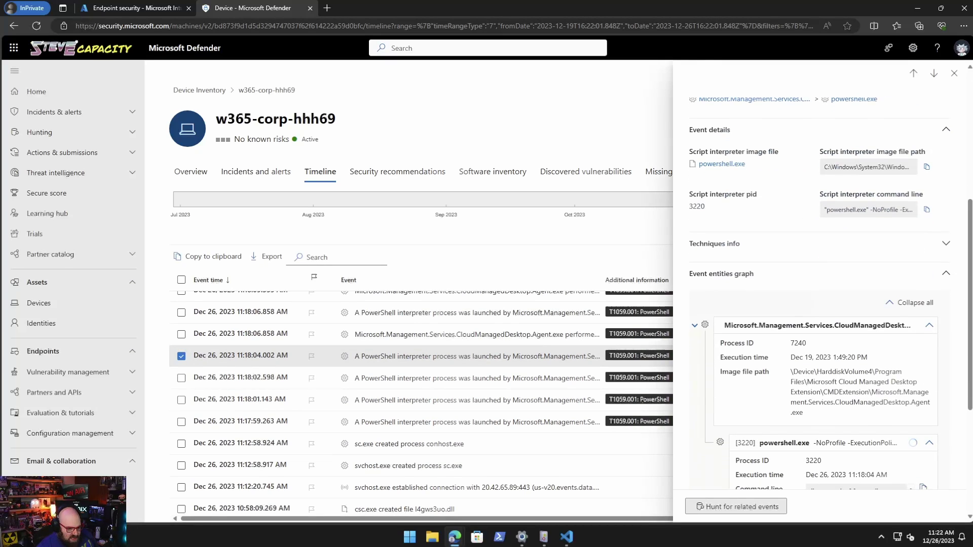
scroll(820, 294, down, 4)
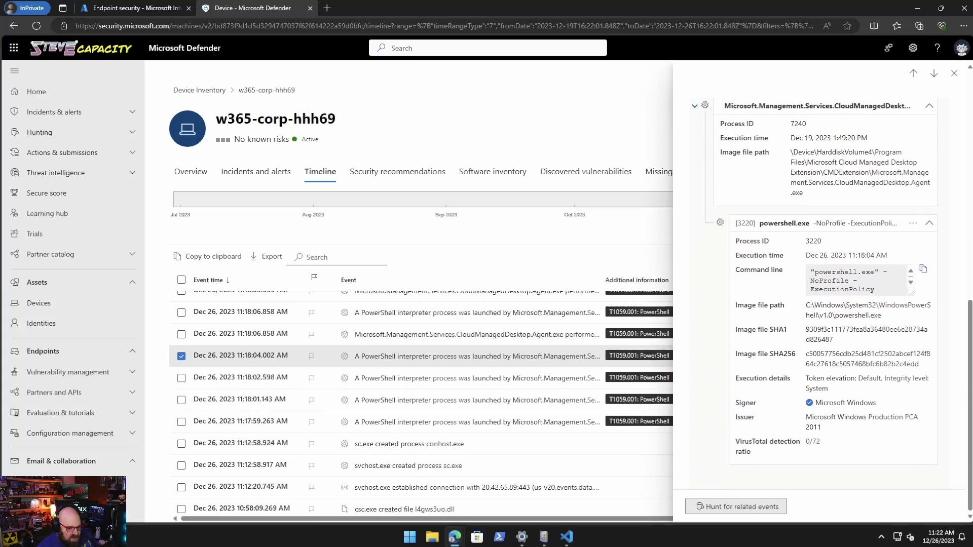
scroll(821, 279, up, 10)
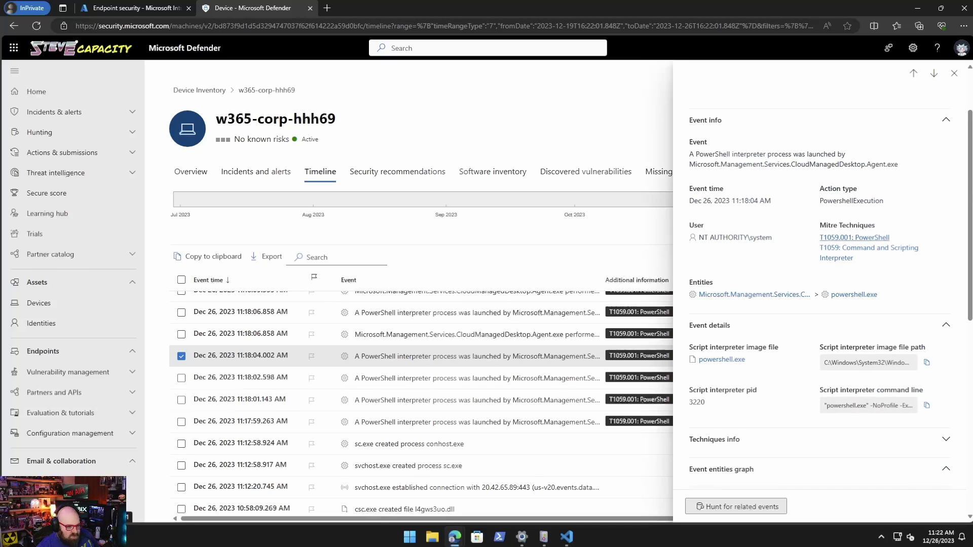
scroll(854, 238, down, 5)
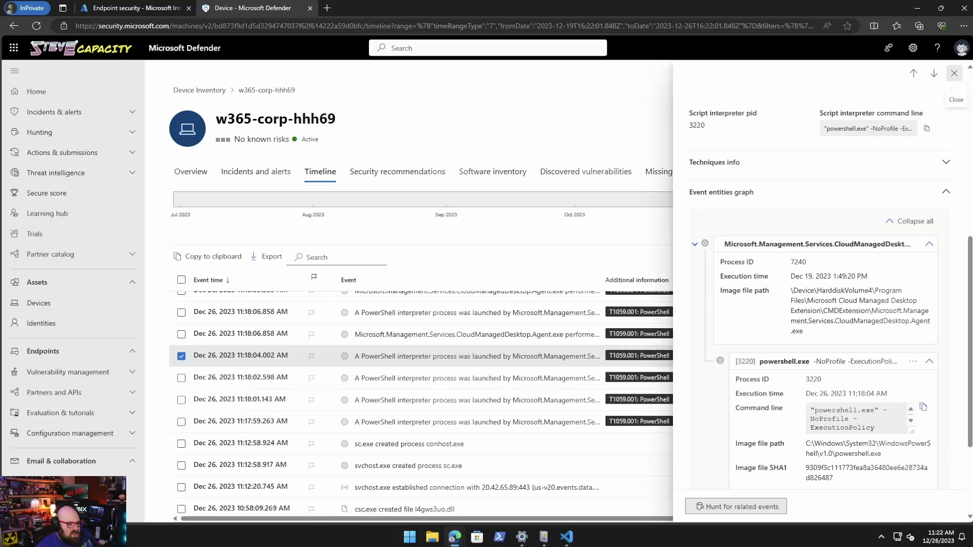
- Close the event flyout and scroll the one-week timeline of PowerShell, sc.exe and csc.exe events
click(953, 73)
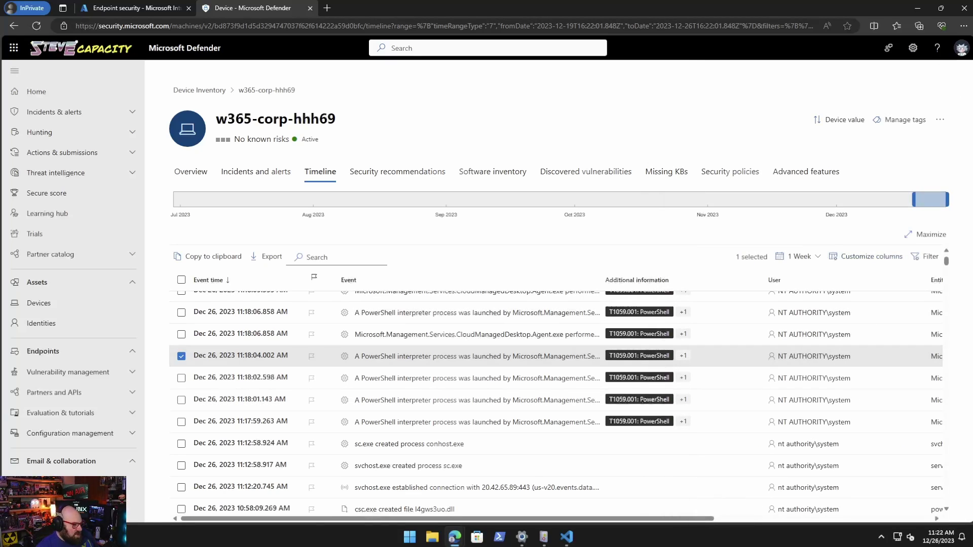
scroll(506, 465, down, 1)
scroll(507, 456, down, 5)
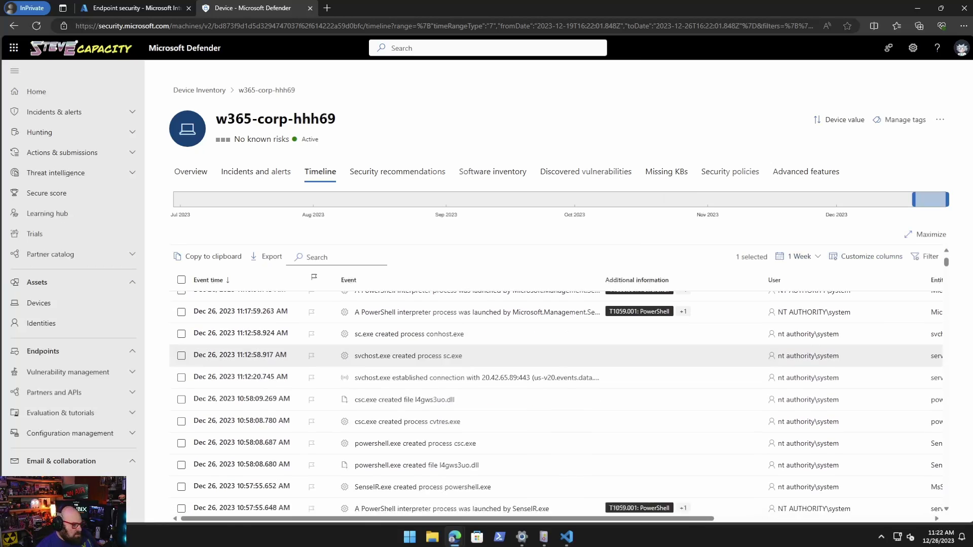
scroll(506, 456, up, 8)
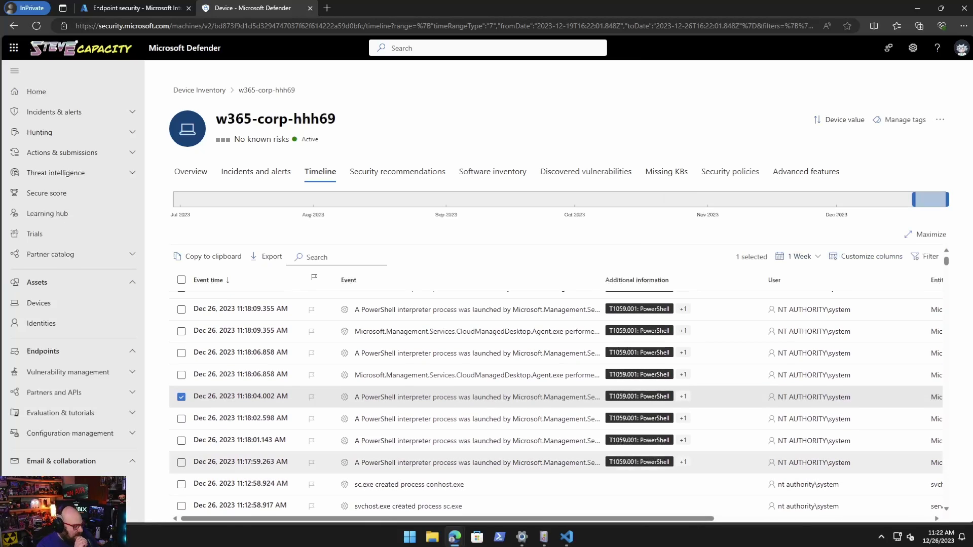